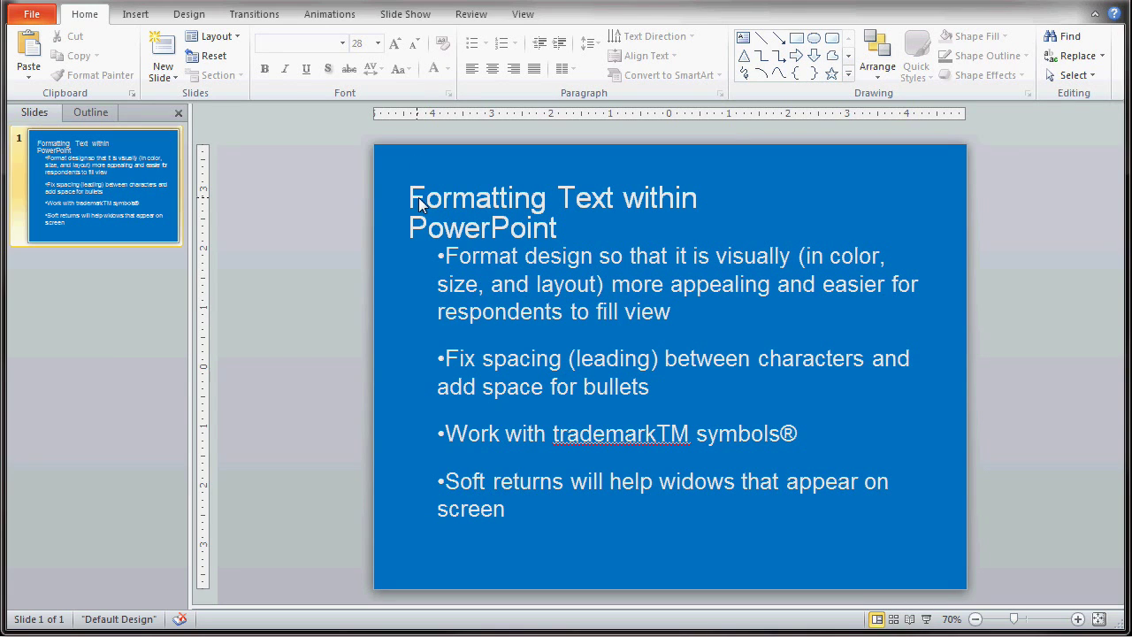
Step: Drag the title box's right edge out so 'Formatting Text within PowerPoint' sits on one line
drag(410, 196, 564, 223)
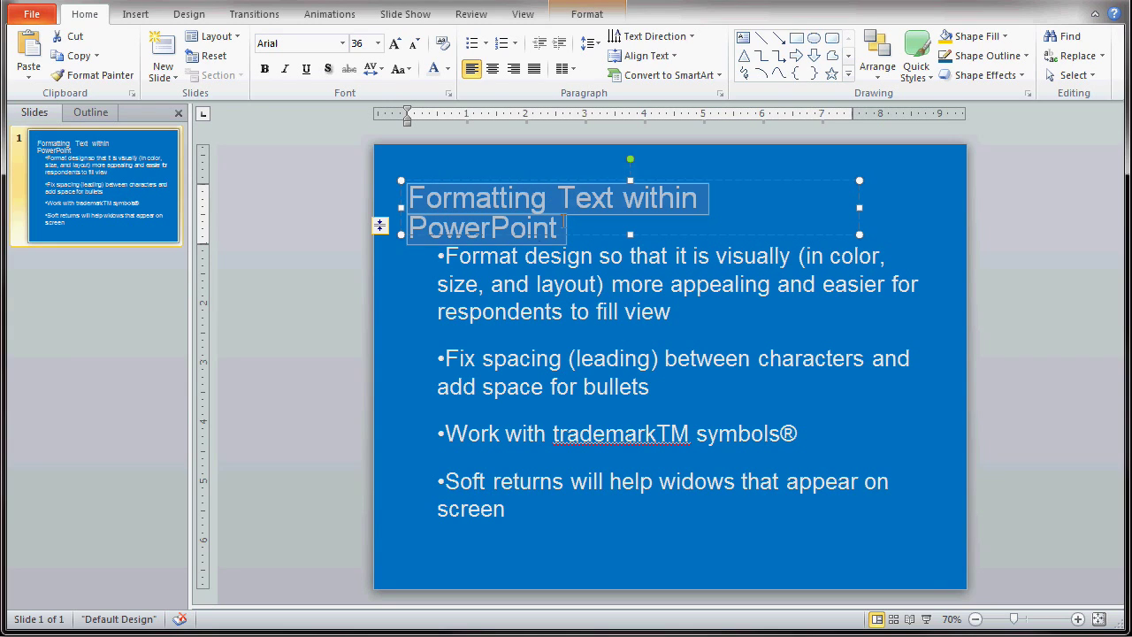
click(393, 286)
click(441, 222)
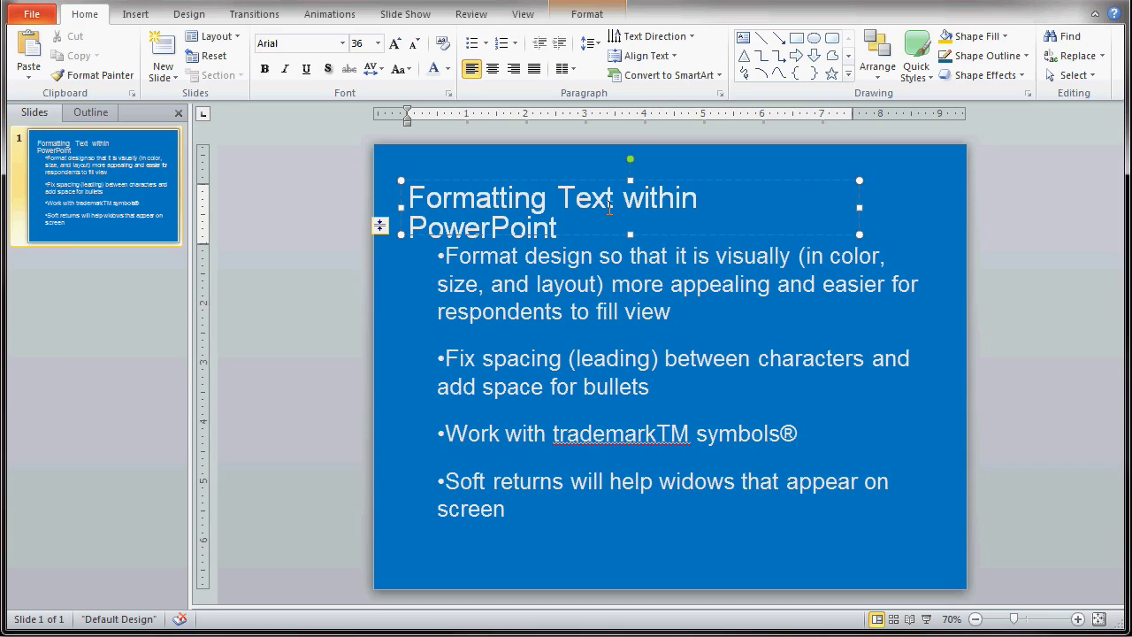
click(861, 208)
drag(861, 208, 944, 208)
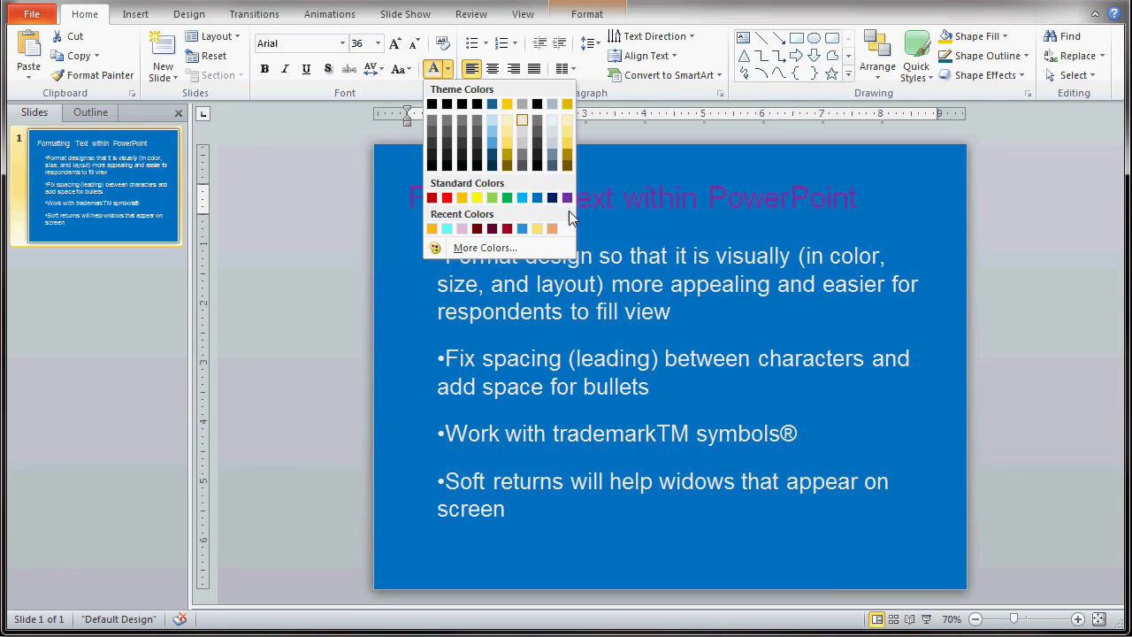
Step: Colour the title Gold from Recent Colors after previewing and cancelling More Colors
click(466, 247)
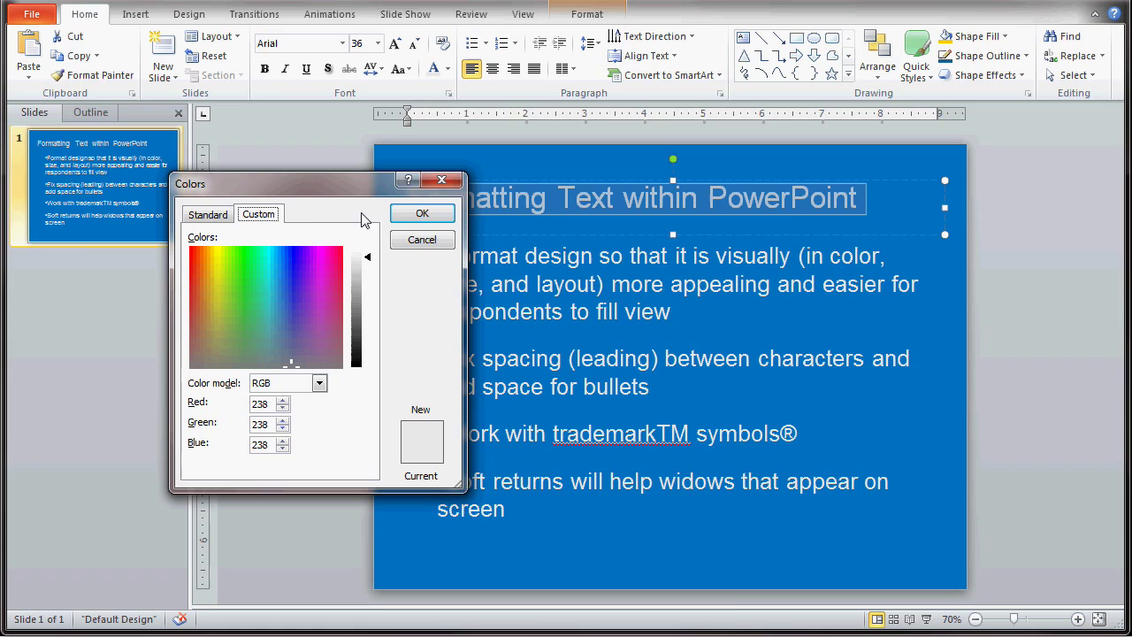
click(209, 214)
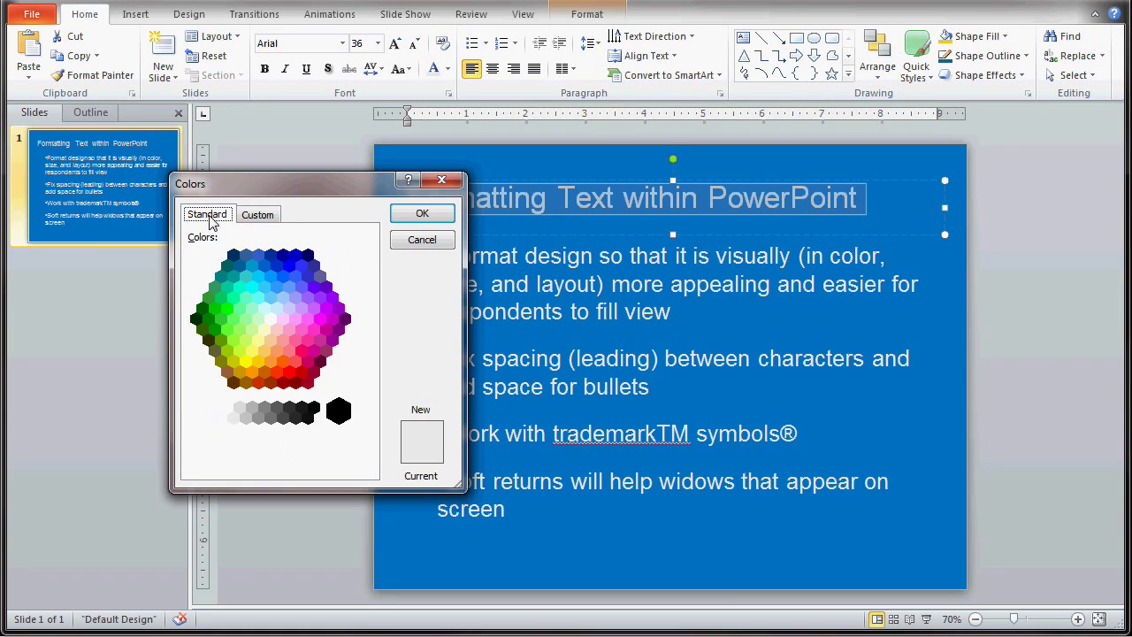
click(259, 215)
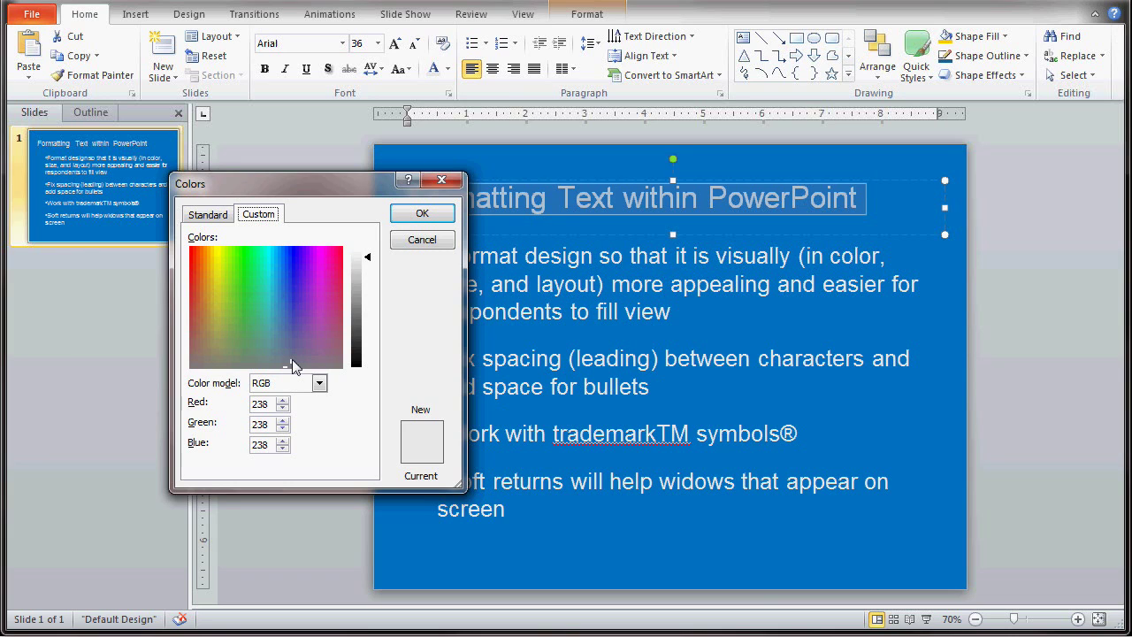
click(421, 240)
click(449, 70)
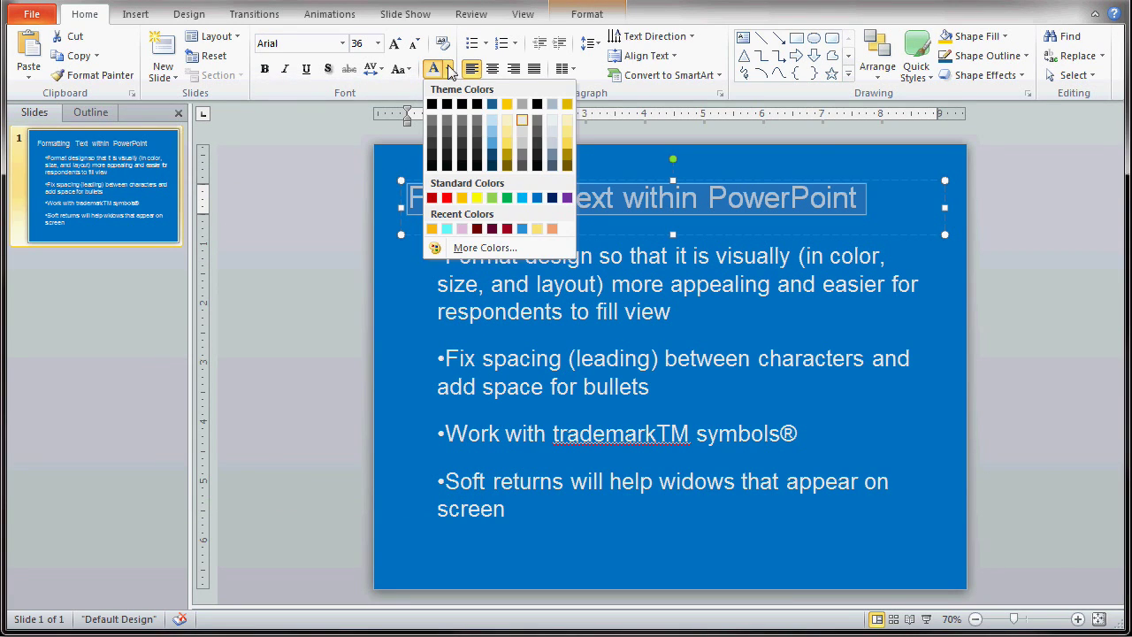
click(431, 229)
click(385, 261)
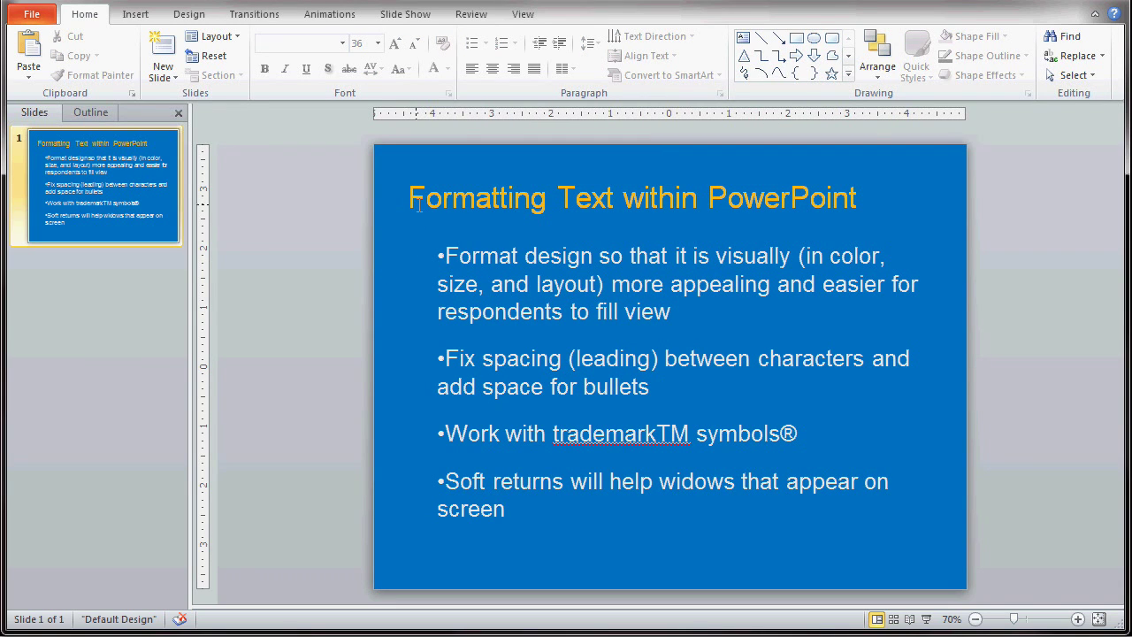
Step: Select the whole title text and apply the Futura Hv font
click(417, 202)
drag(408, 200, 811, 198)
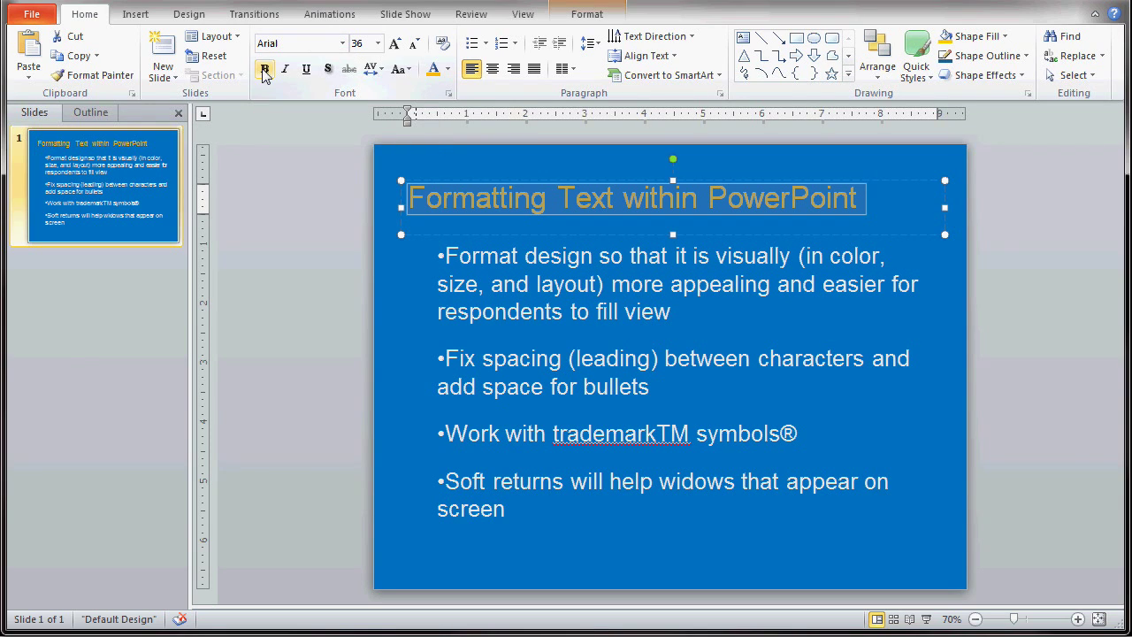
click(342, 44)
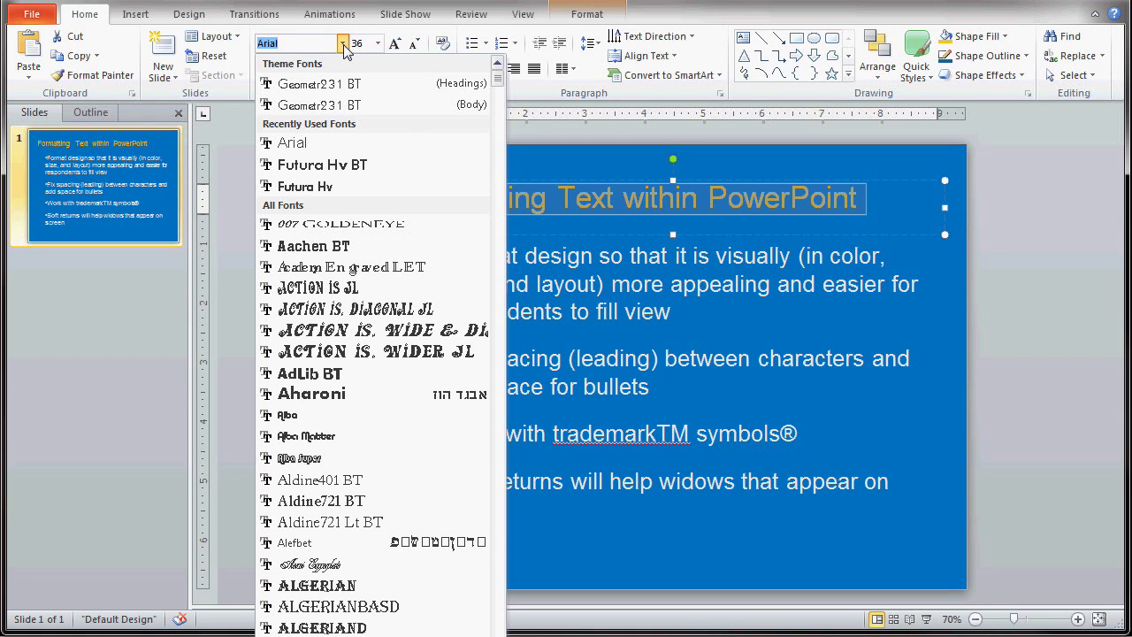
drag(498, 84, 503, 326)
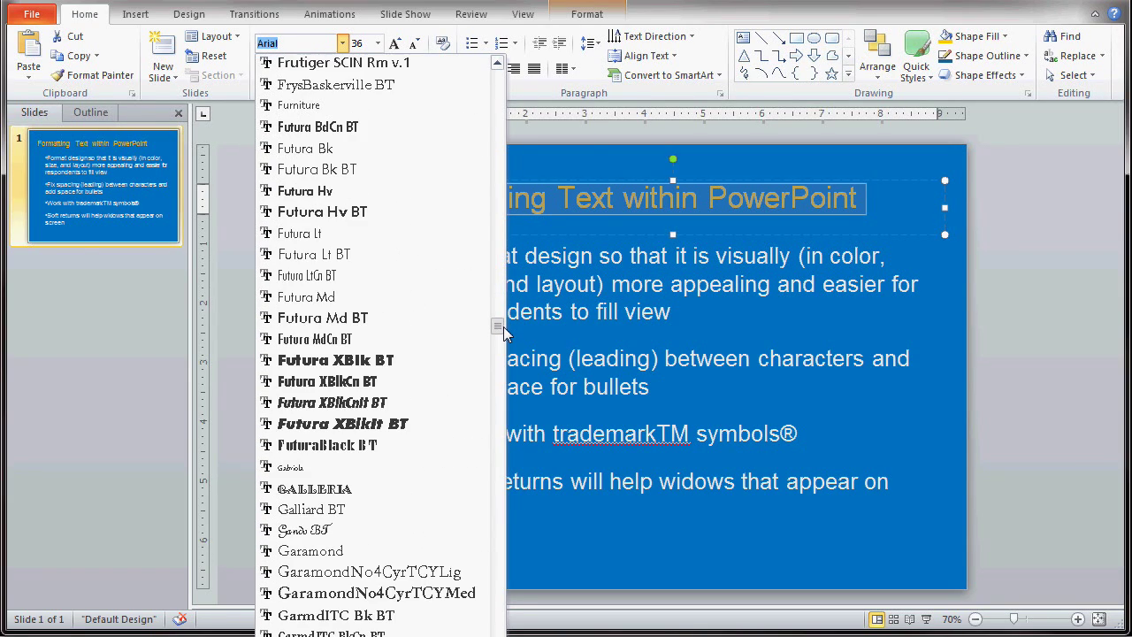
click(325, 192)
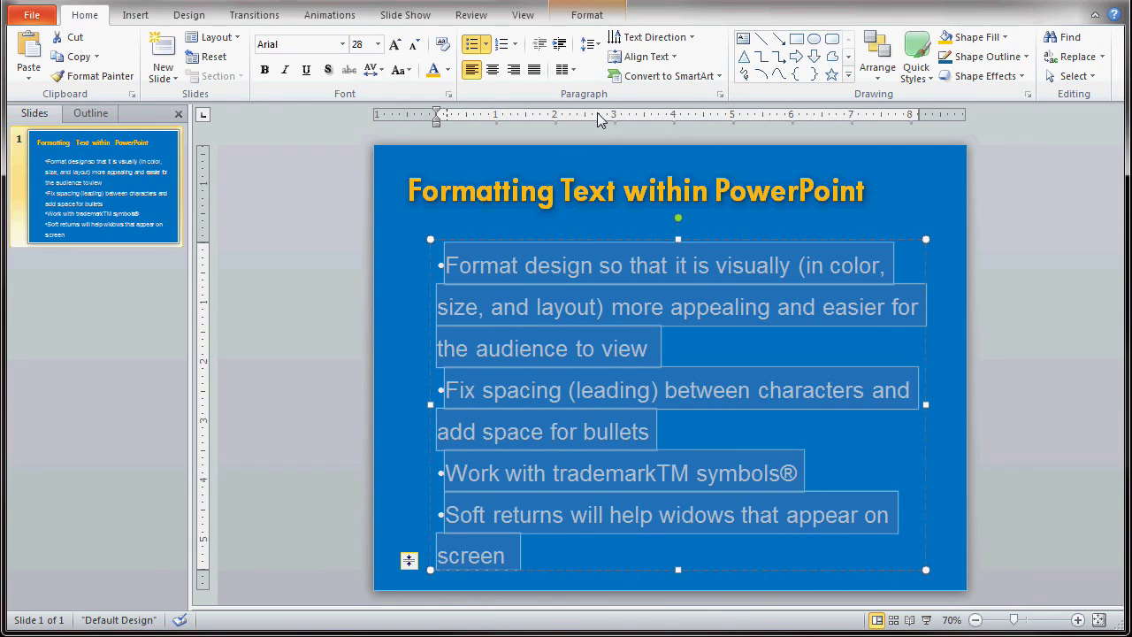
Step: Set the bullet paragraphs to 1.0 line spacing
click(591, 49)
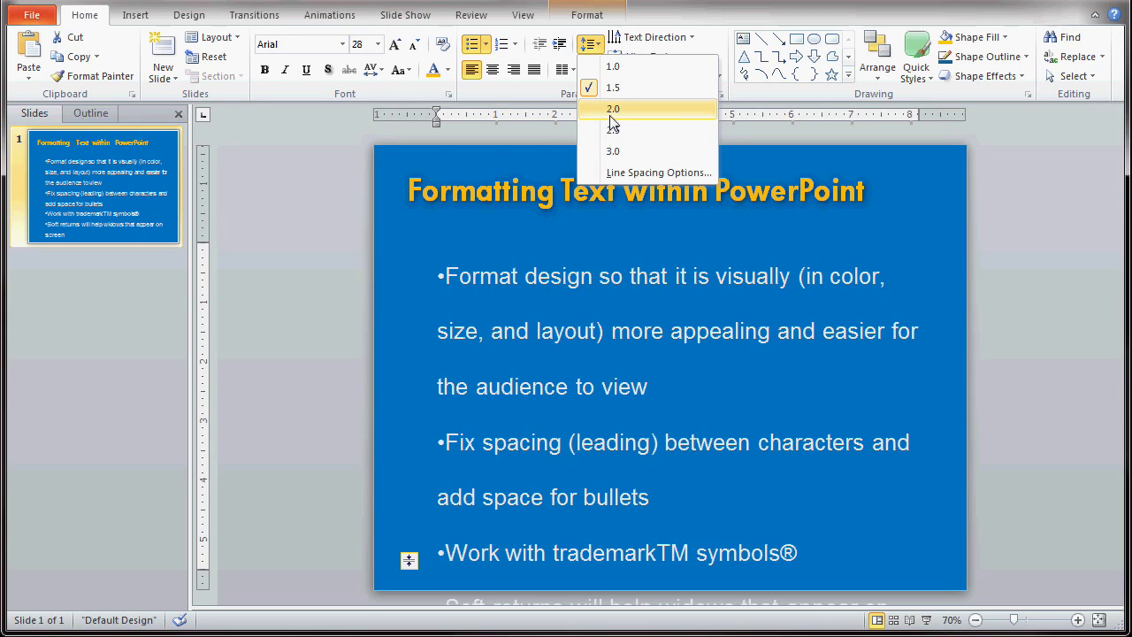
click(613, 68)
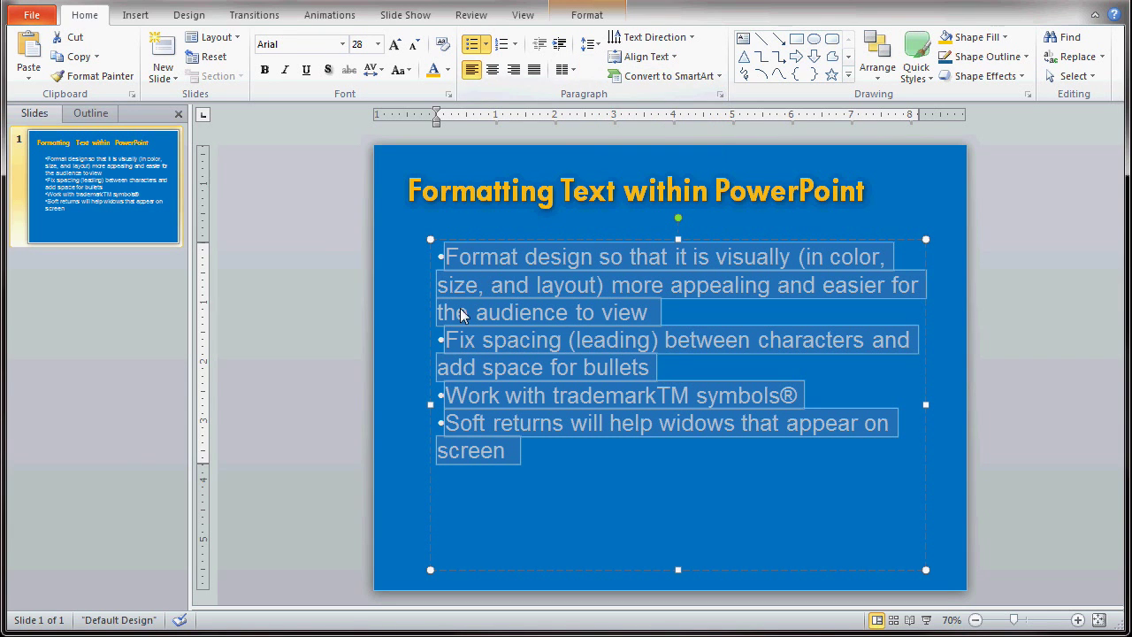
click(401, 298)
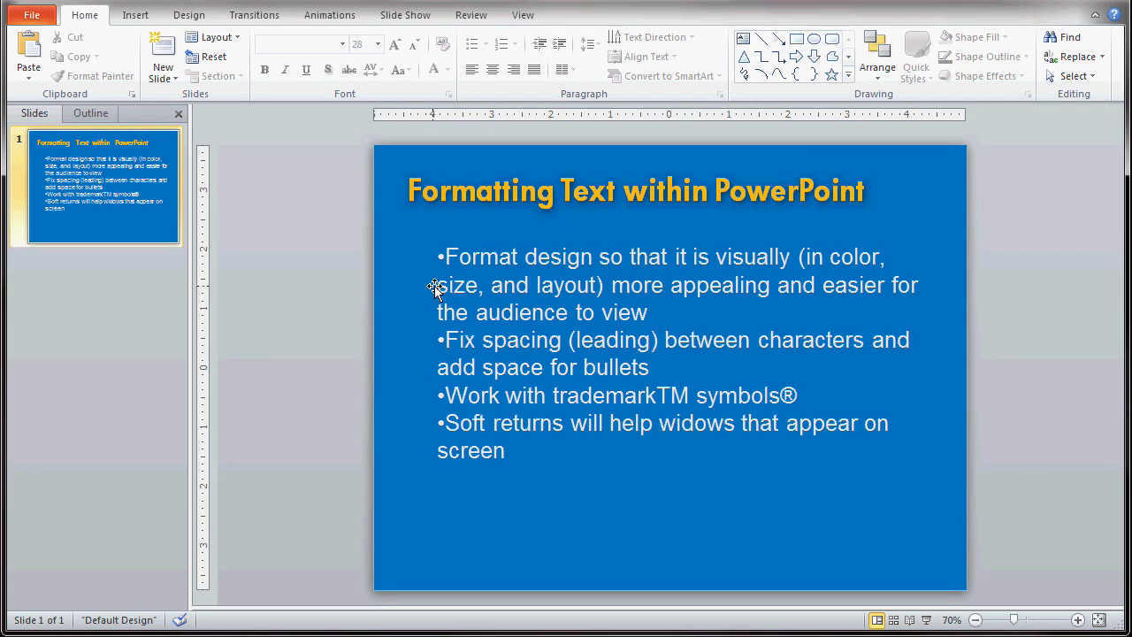
click(459, 262)
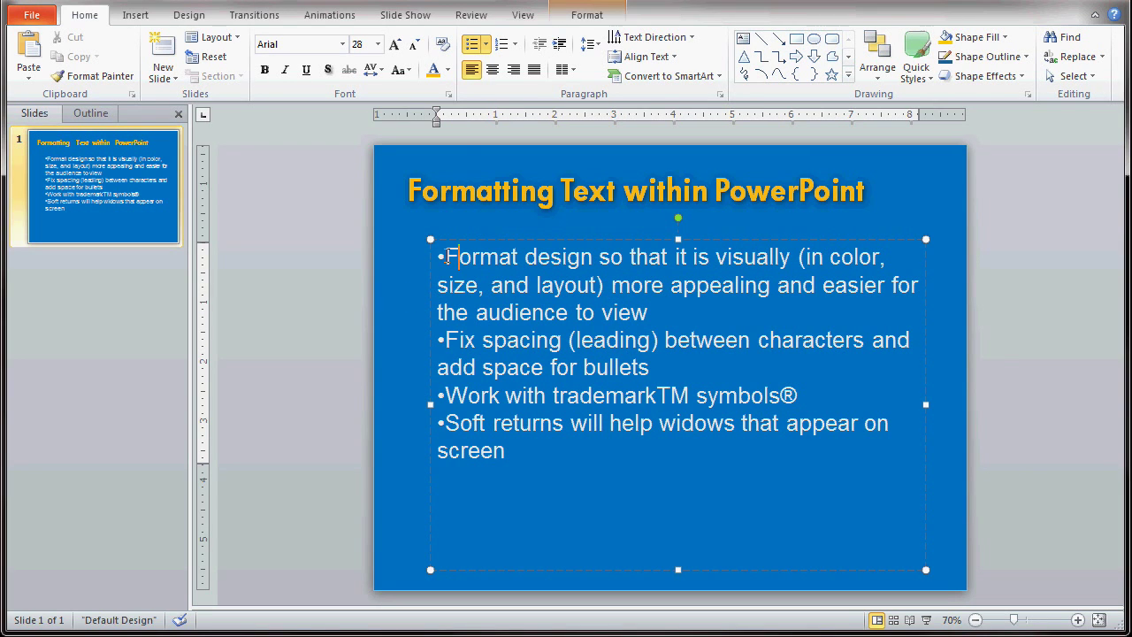
click(407, 284)
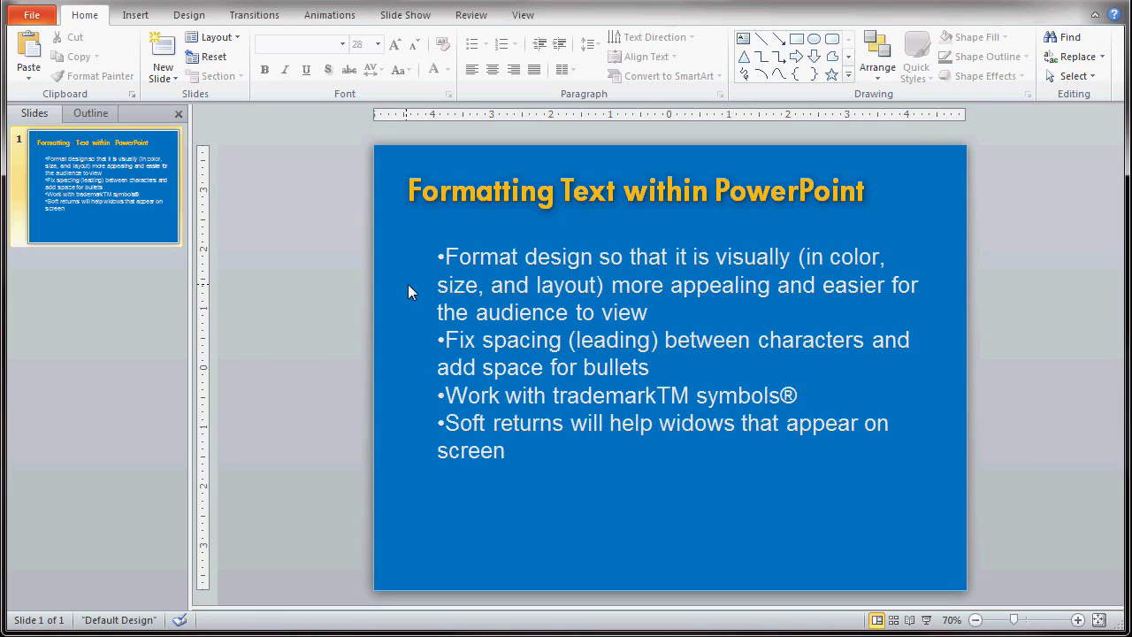
click(445, 257)
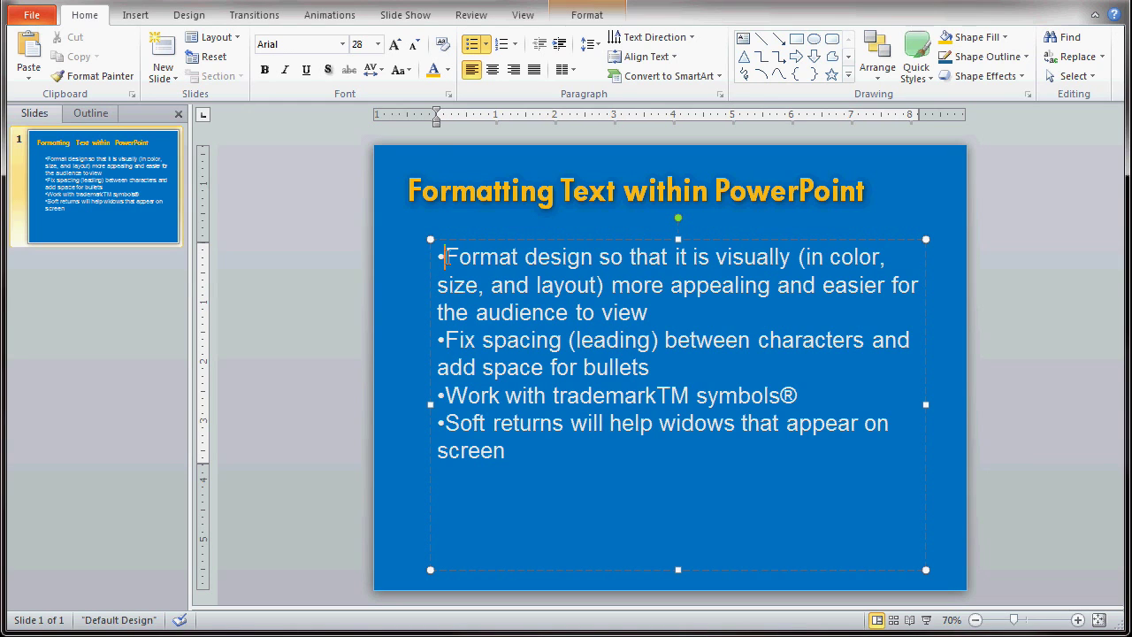
drag(445, 257, 507, 450)
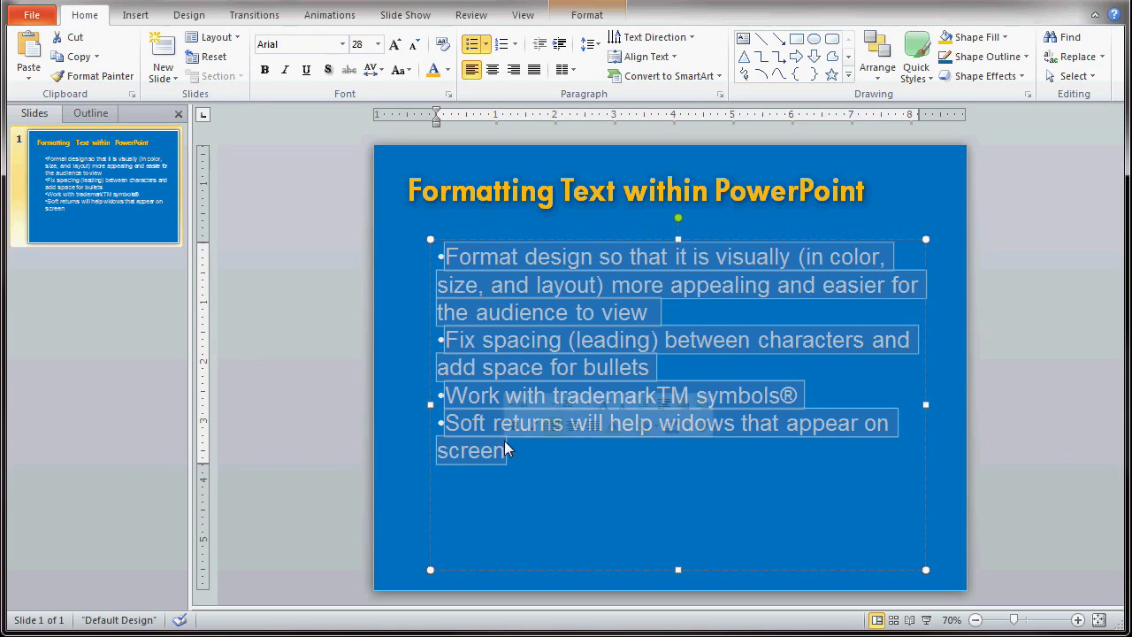
click(586, 46)
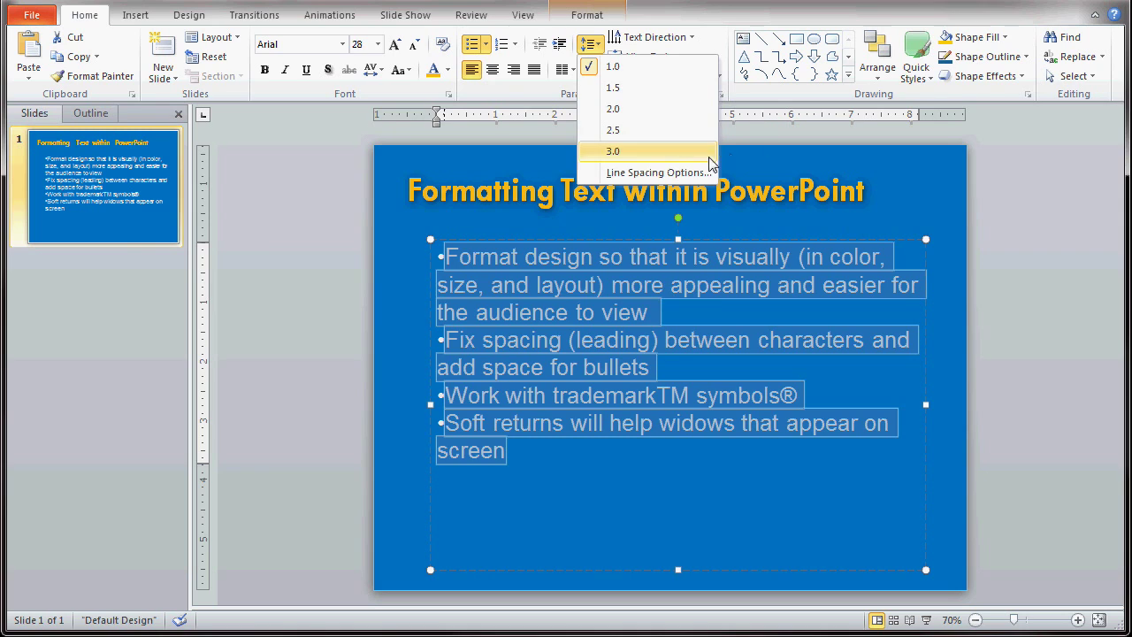
click(661, 174)
drag(505, 179, 826, 337)
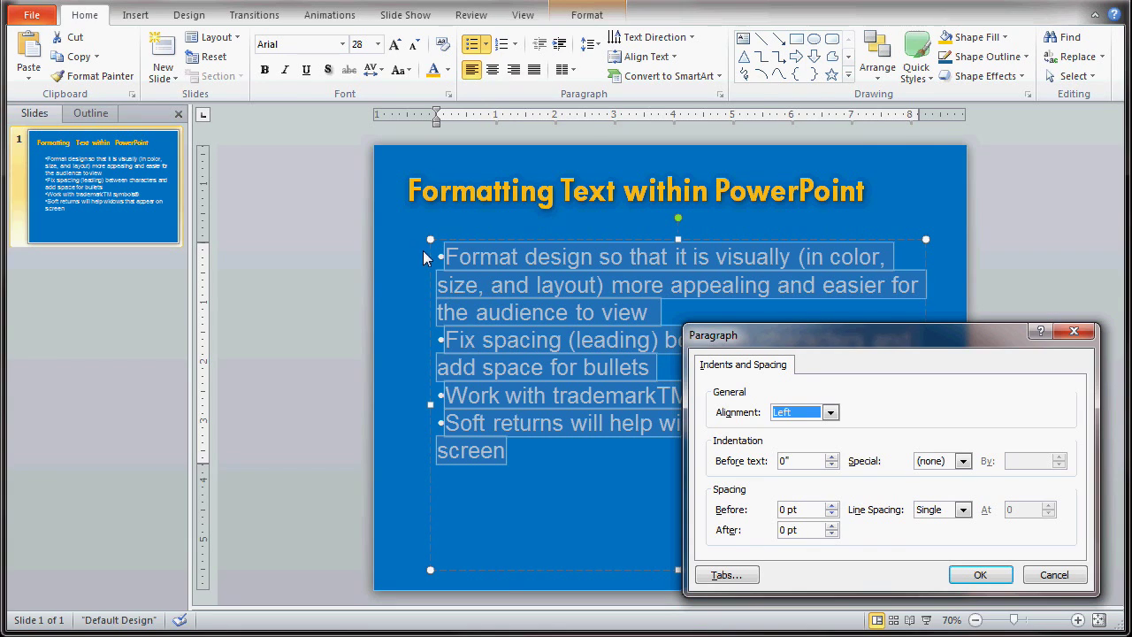
click(831, 506)
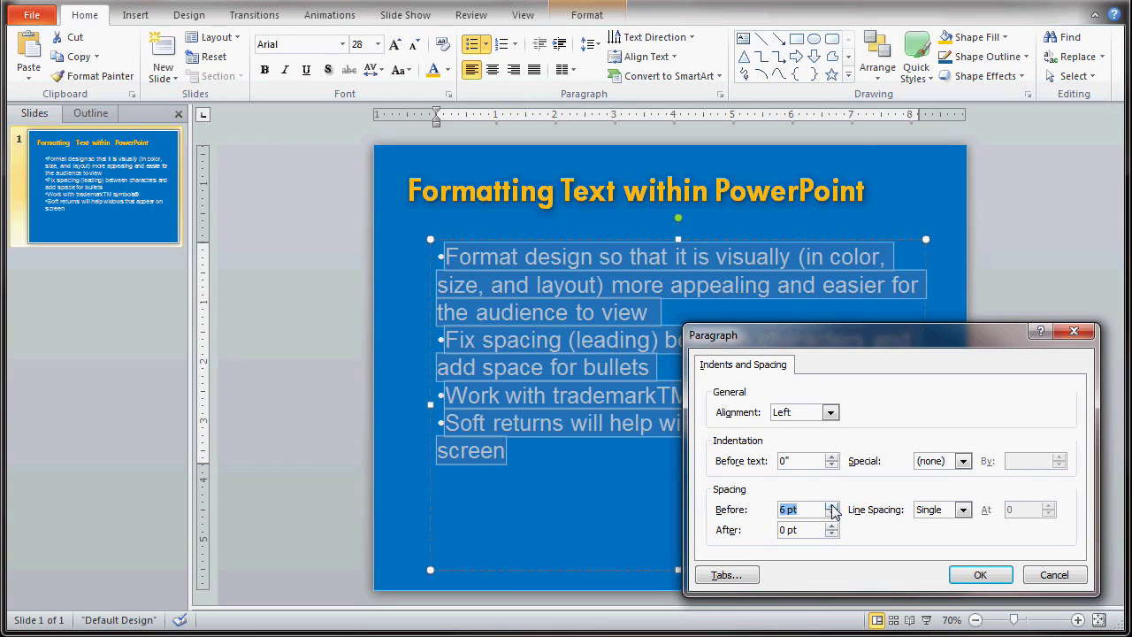
click(832, 506)
click(832, 506)
click(974, 575)
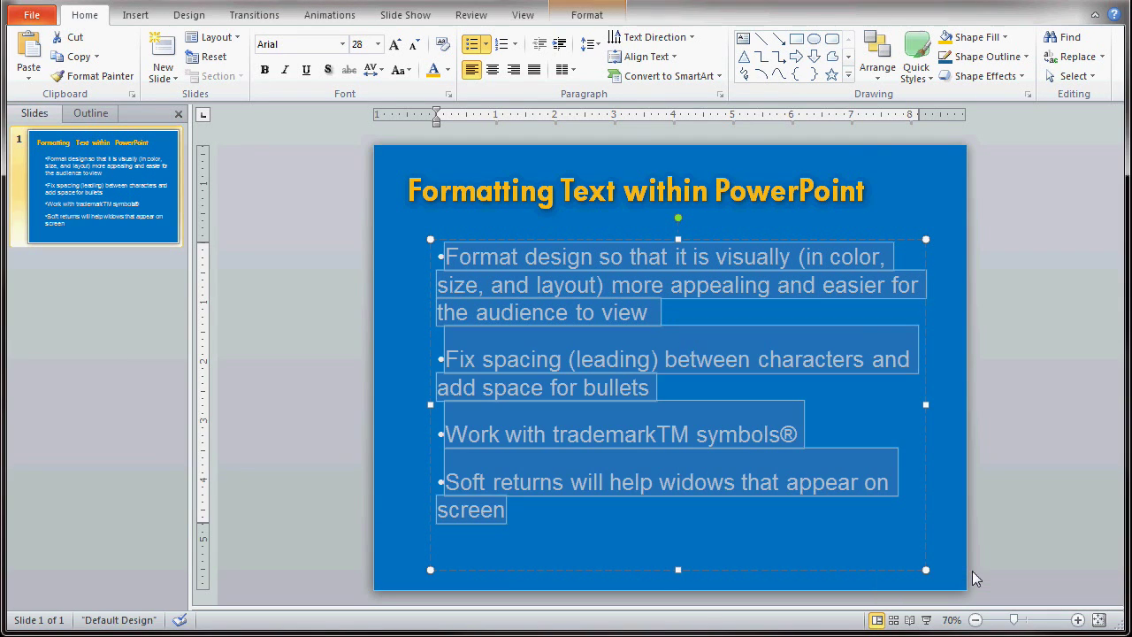
click(958, 338)
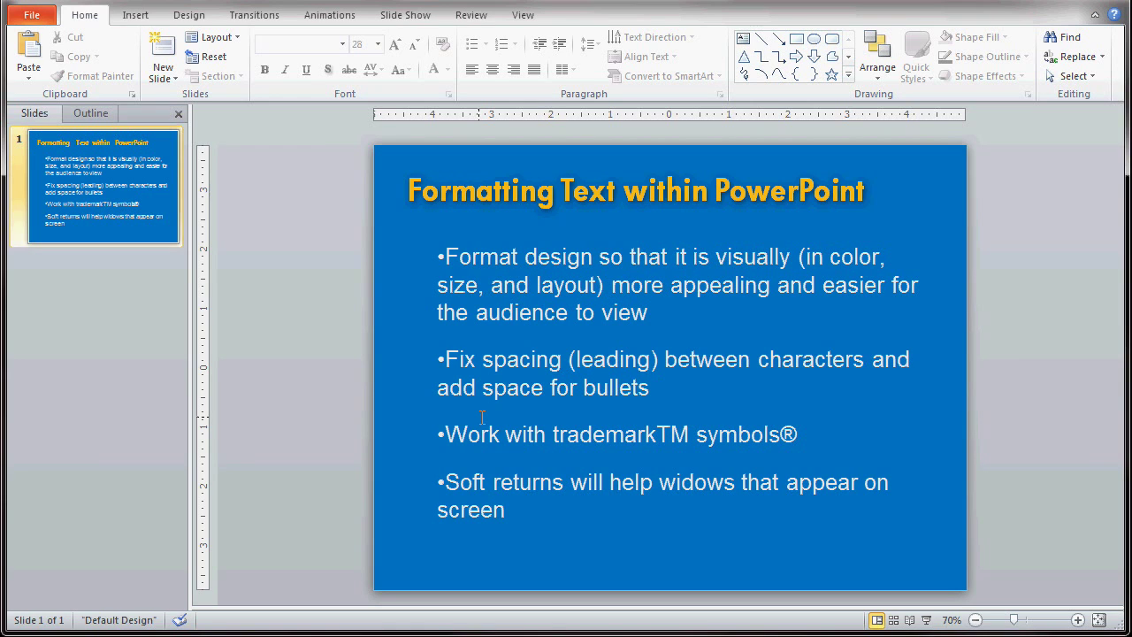
Step: Drag the ruler's hanging-indent marker right so wrapped bullet lines align with the text
click(466, 284)
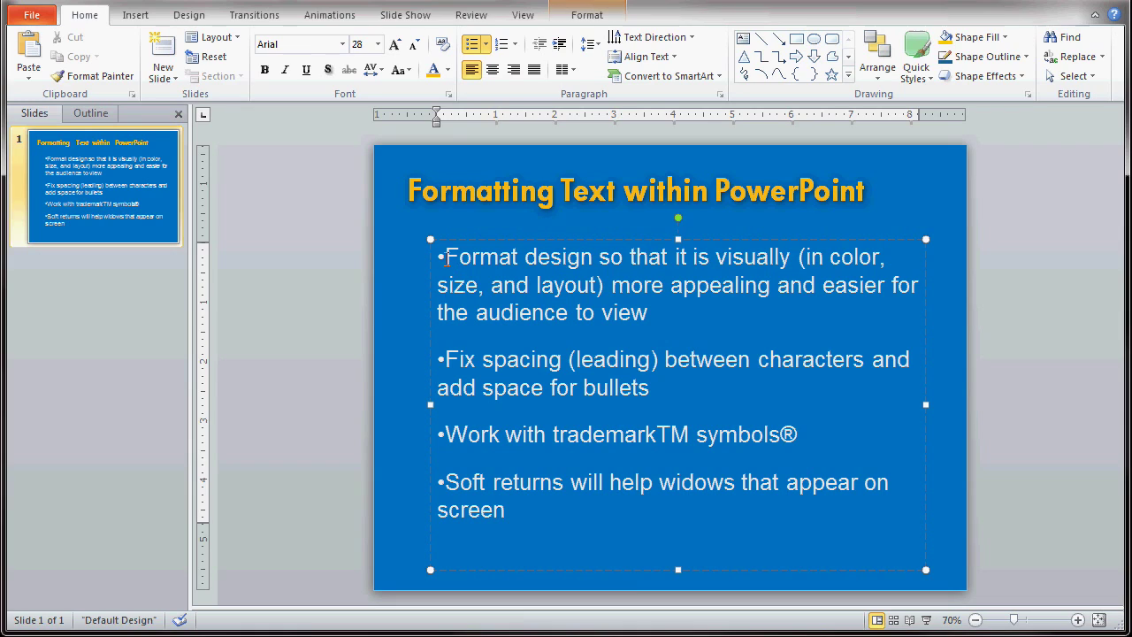
click(386, 276)
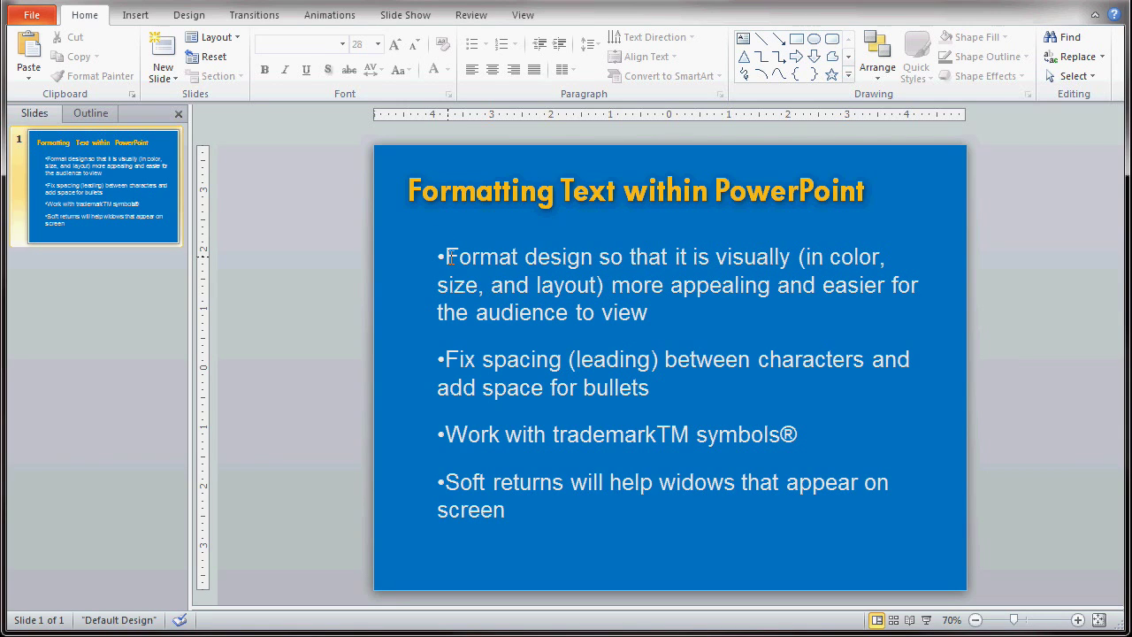
drag(446, 257, 517, 504)
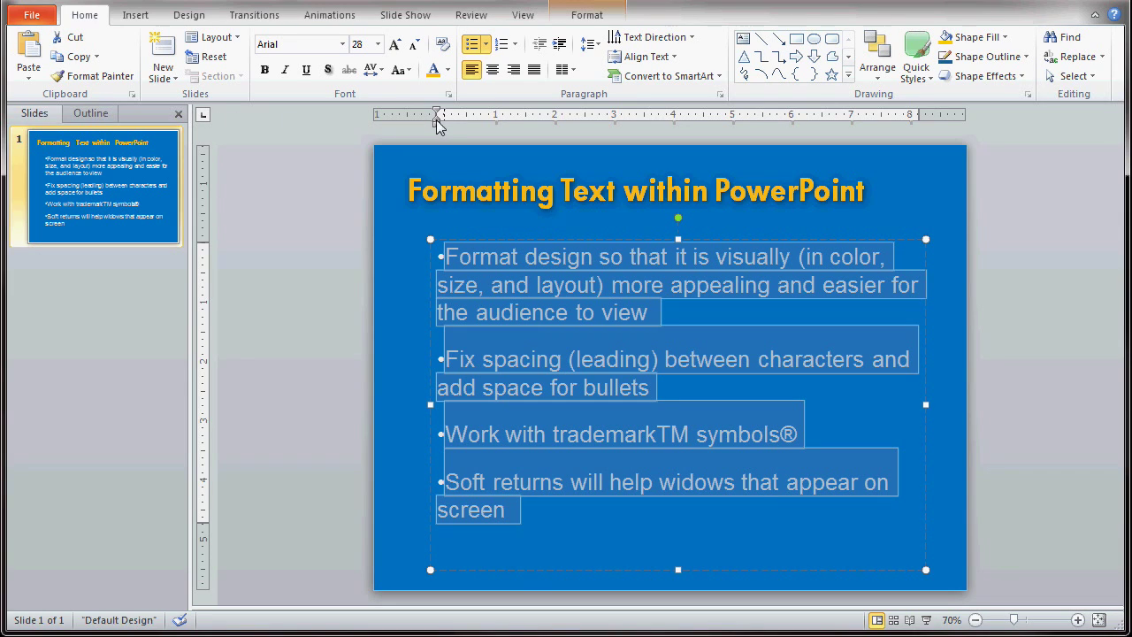
drag(437, 123, 455, 129)
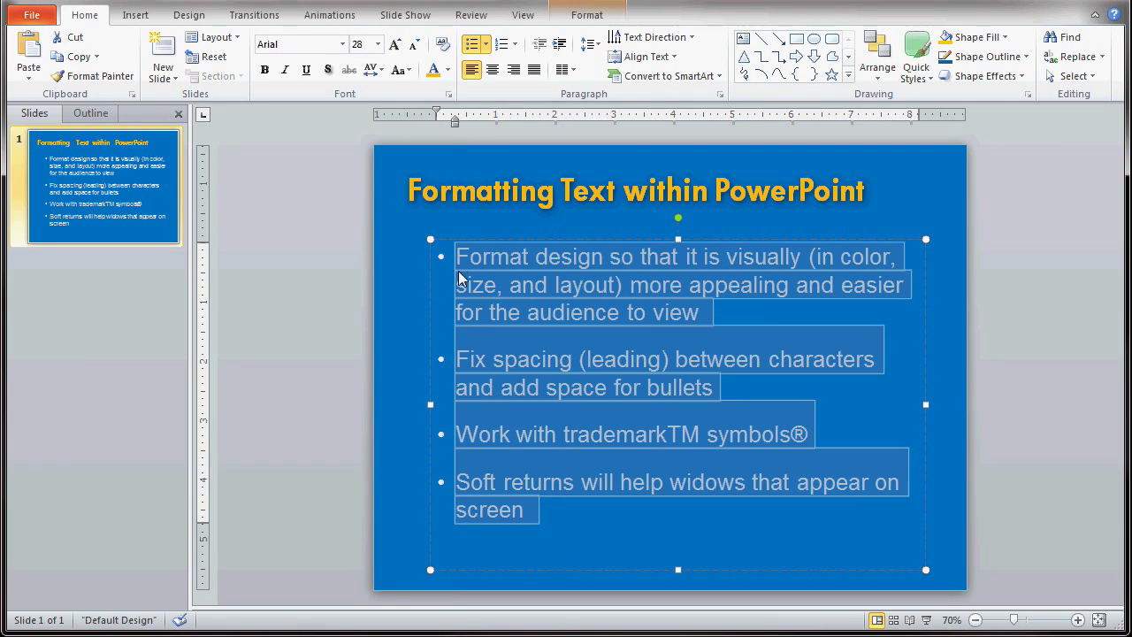
click(421, 276)
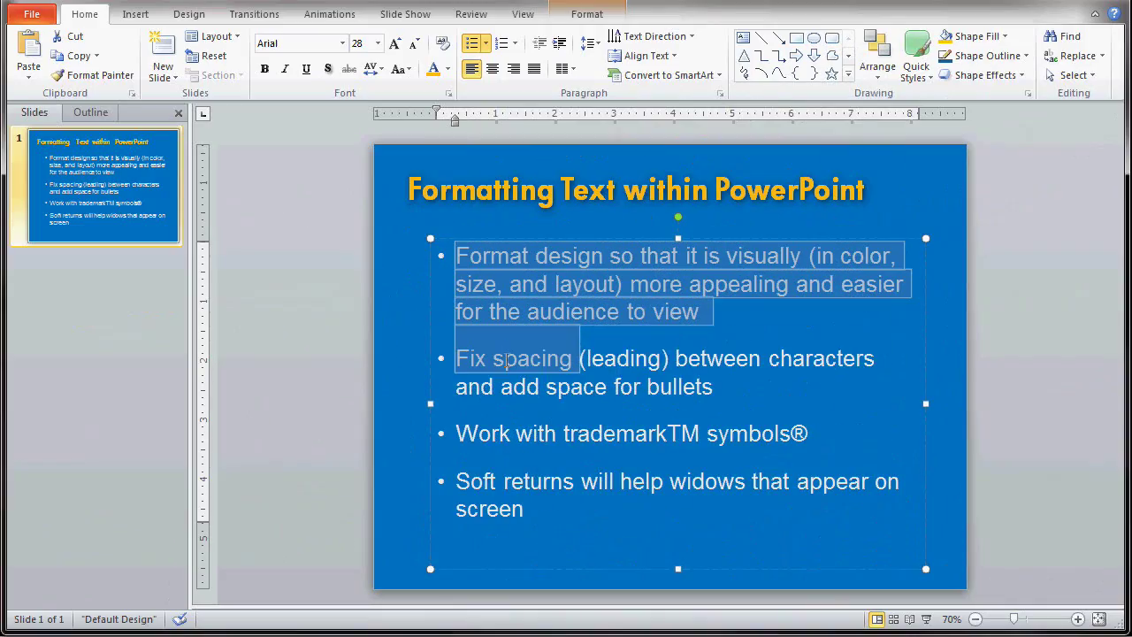
drag(507, 360, 525, 501)
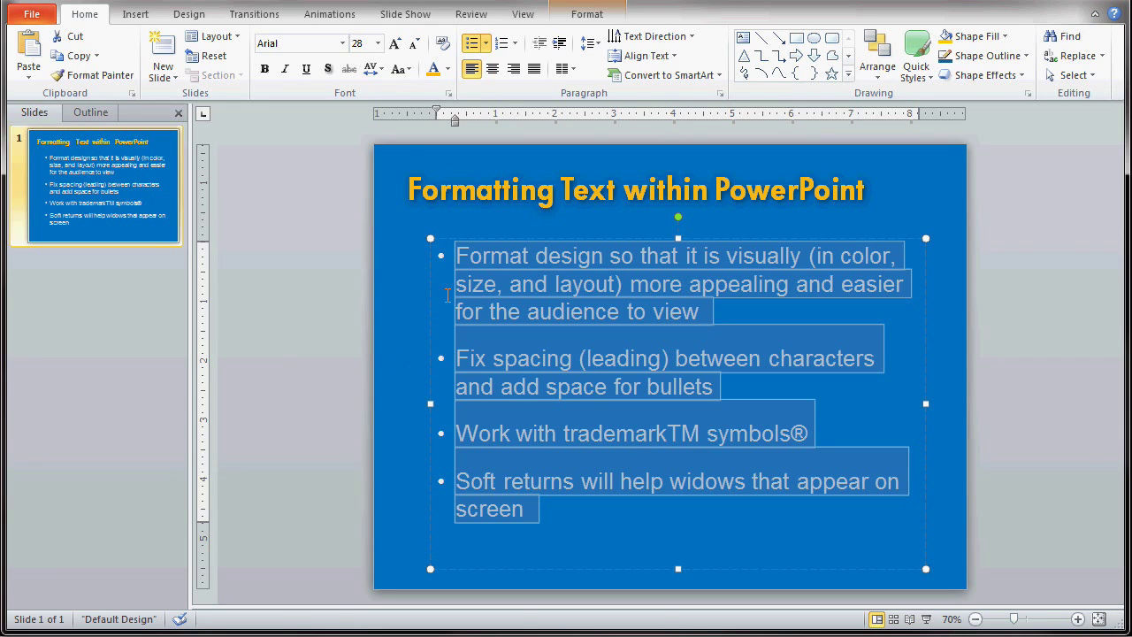
click(470, 256)
triple_click(470, 255)
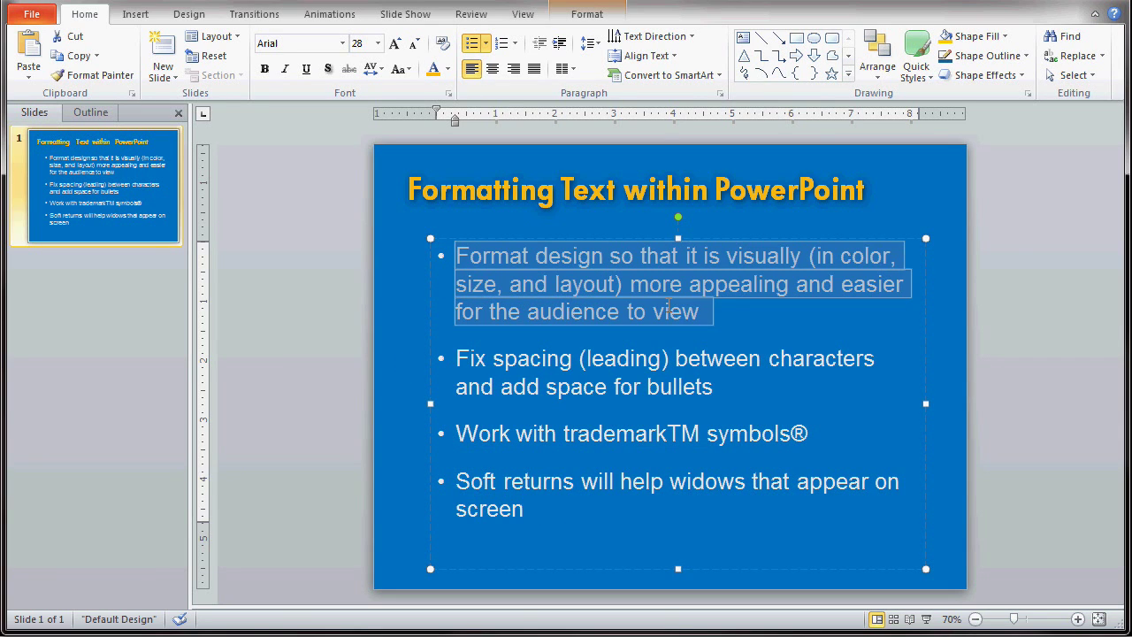
click(521, 261)
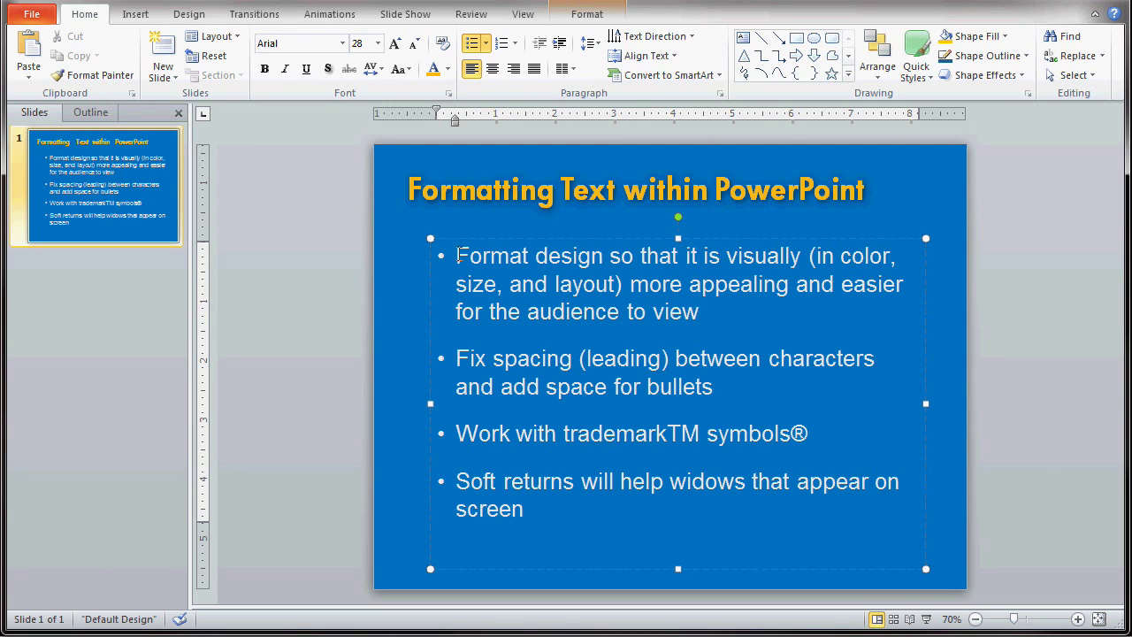
drag(456, 256, 539, 514)
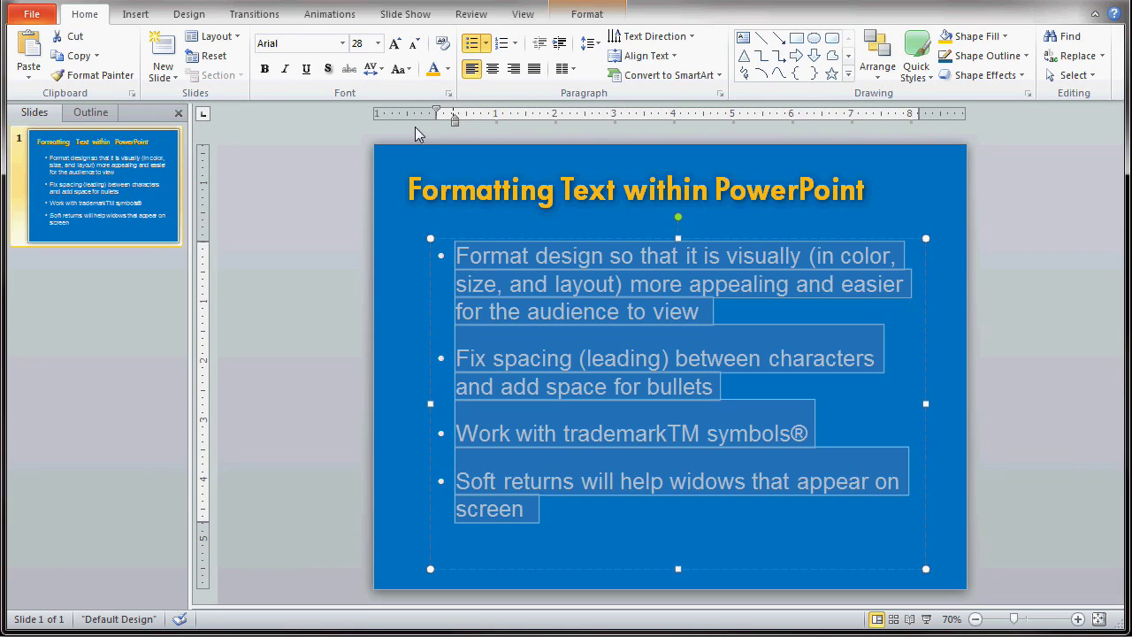
Step: Toggle the body bullets off and back on, then bring up Bullets and Numbering
click(474, 44)
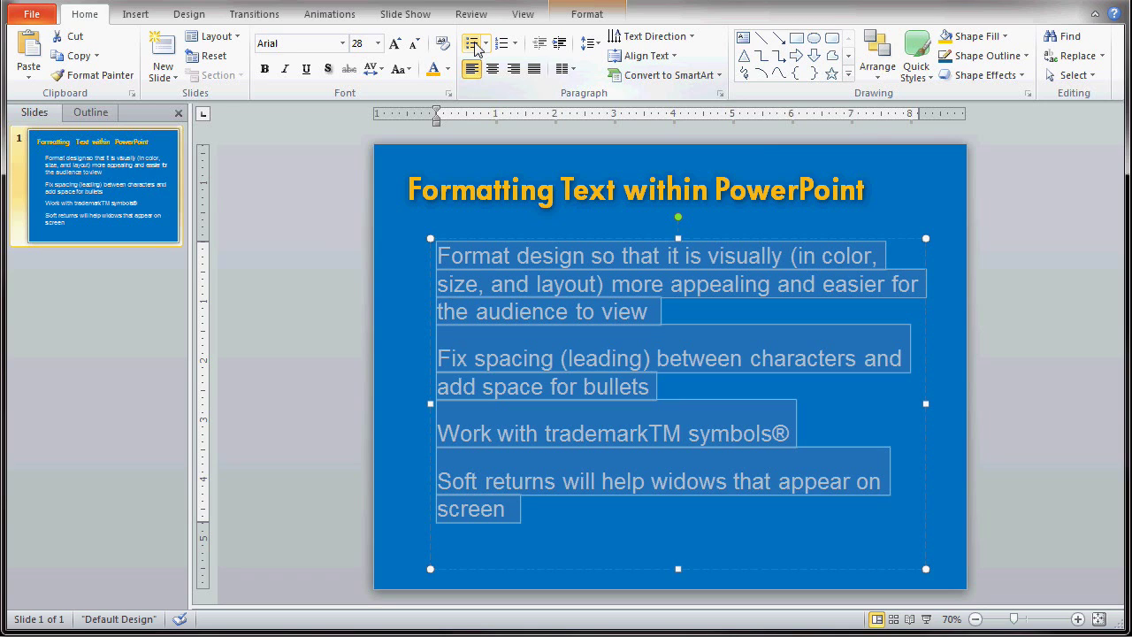
click(474, 46)
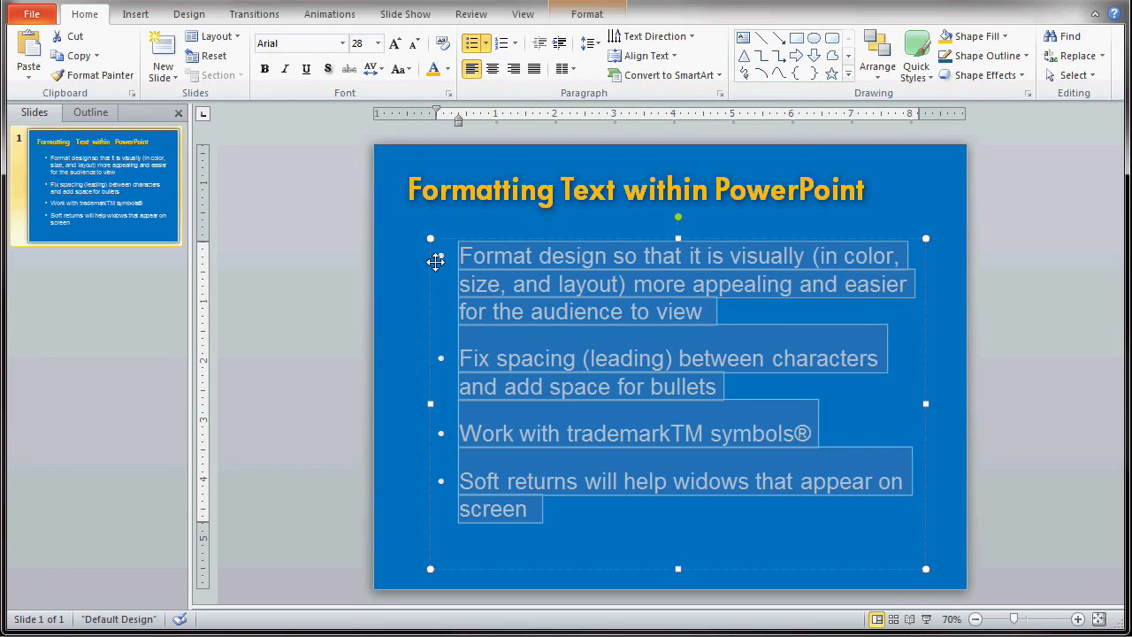
click(486, 46)
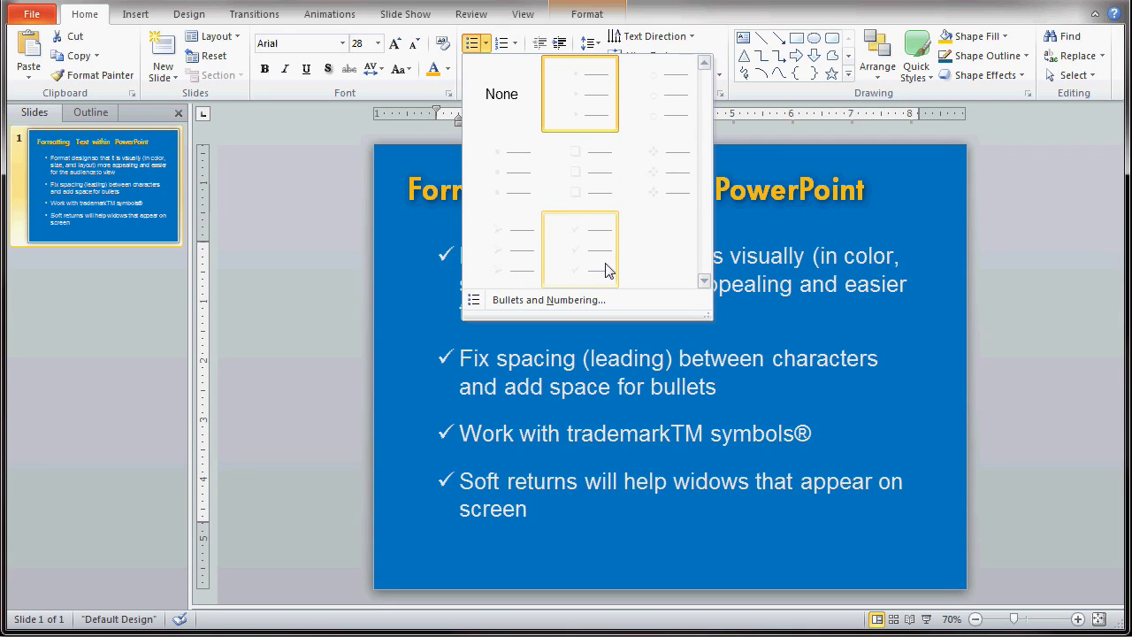
click(509, 300)
Step: Switch the body bullets to Star Bullets coloured gold
drag(514, 170, 872, 291)
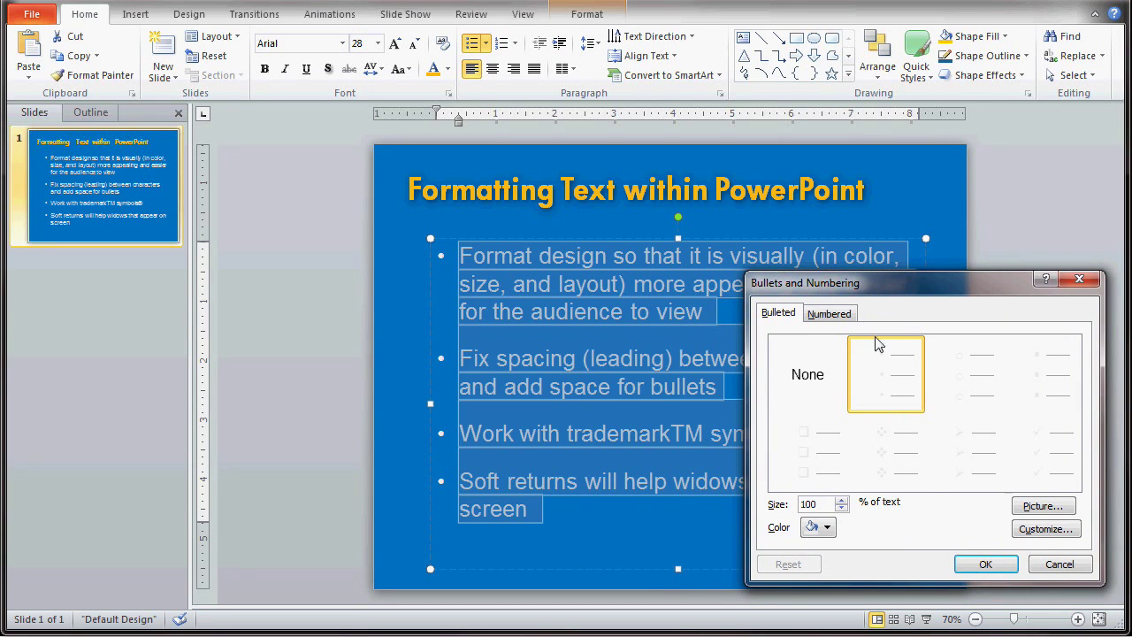
click(889, 455)
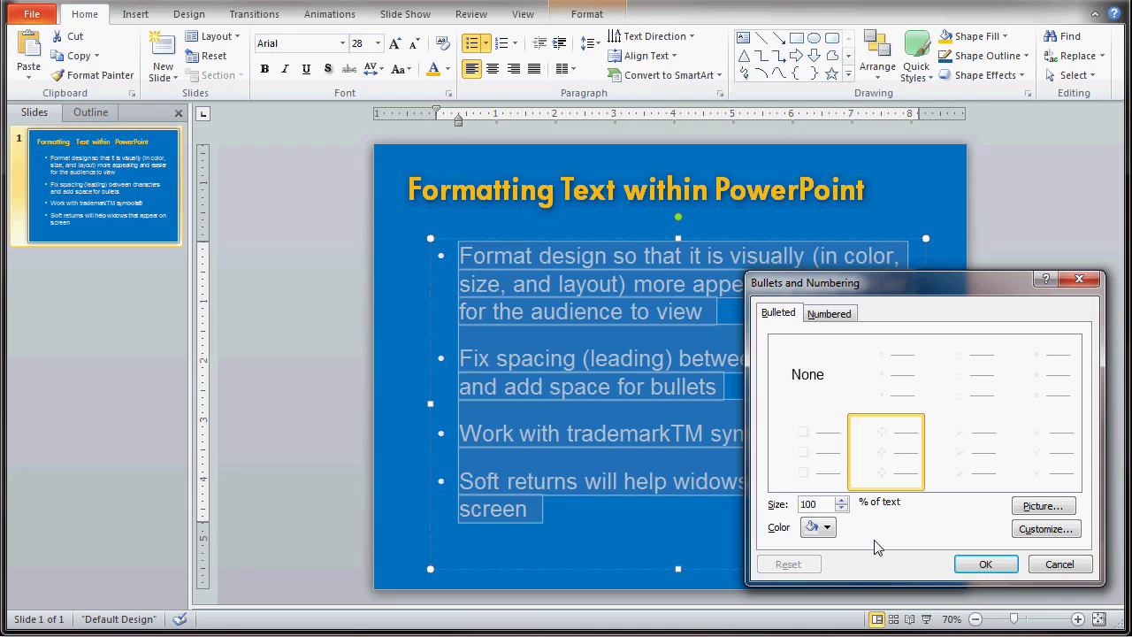
click(828, 528)
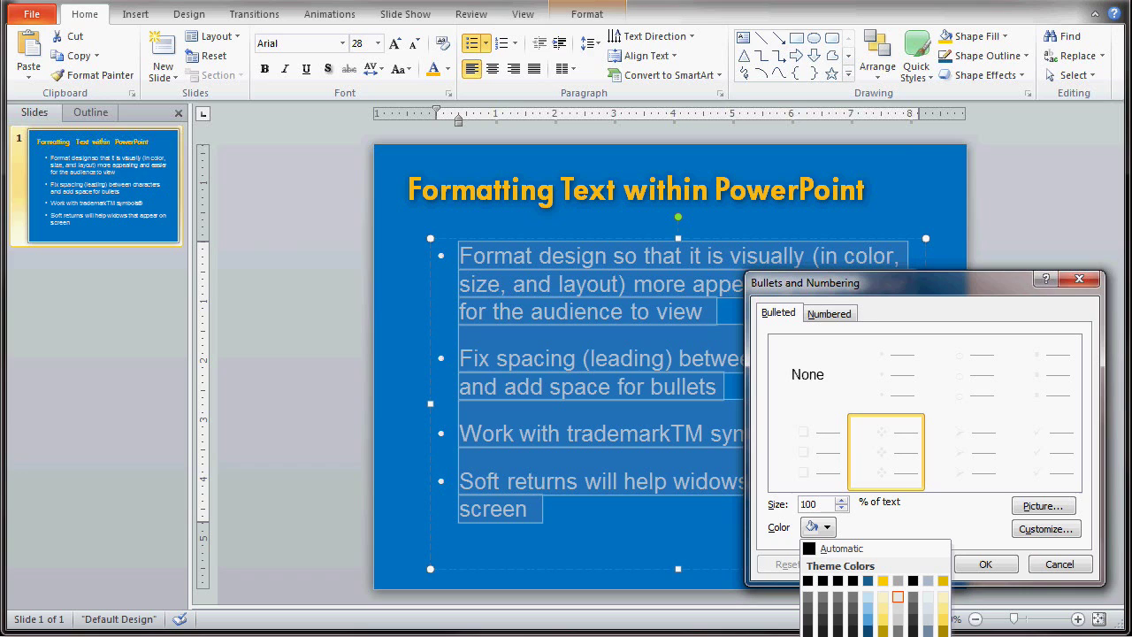
click(883, 629)
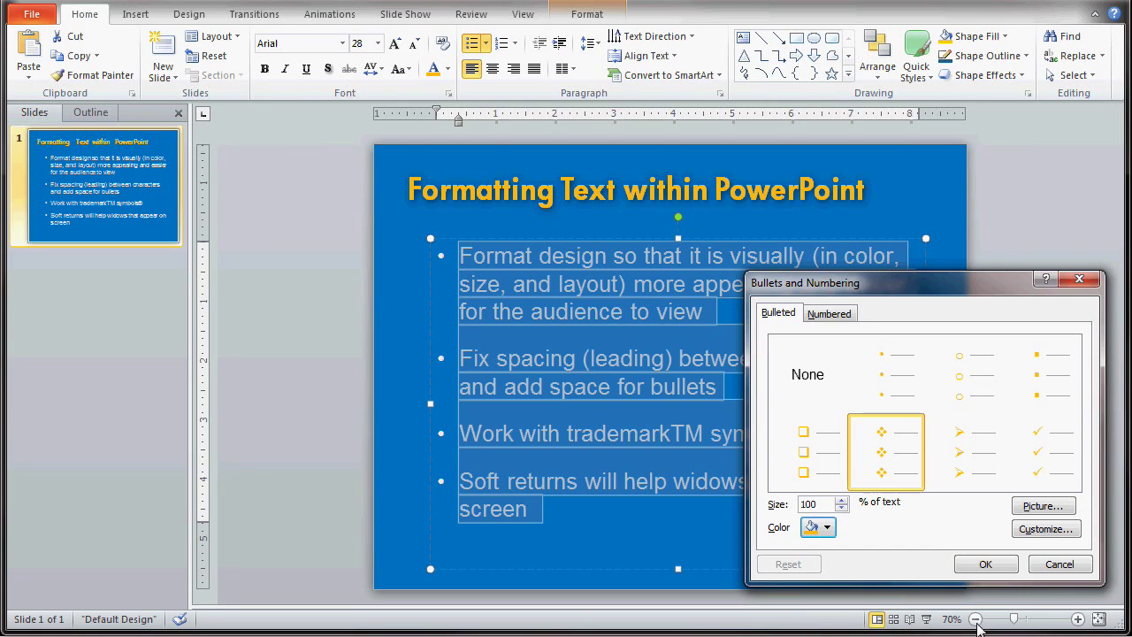
click(987, 566)
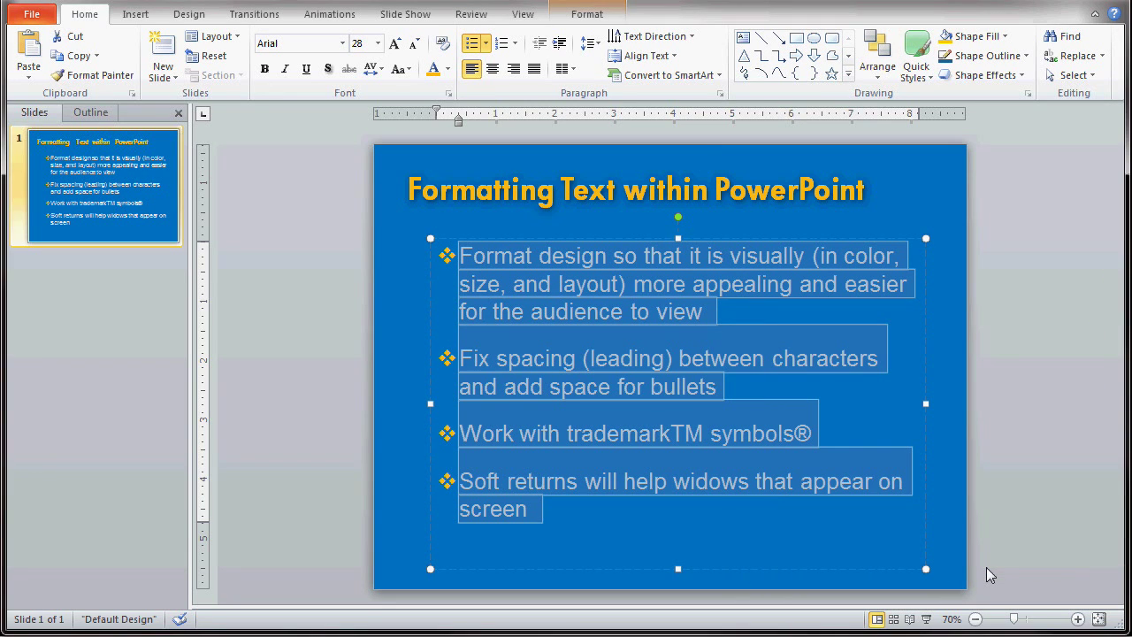
Step: Select the 'TM' following 'trademark' in the third bullet
click(384, 272)
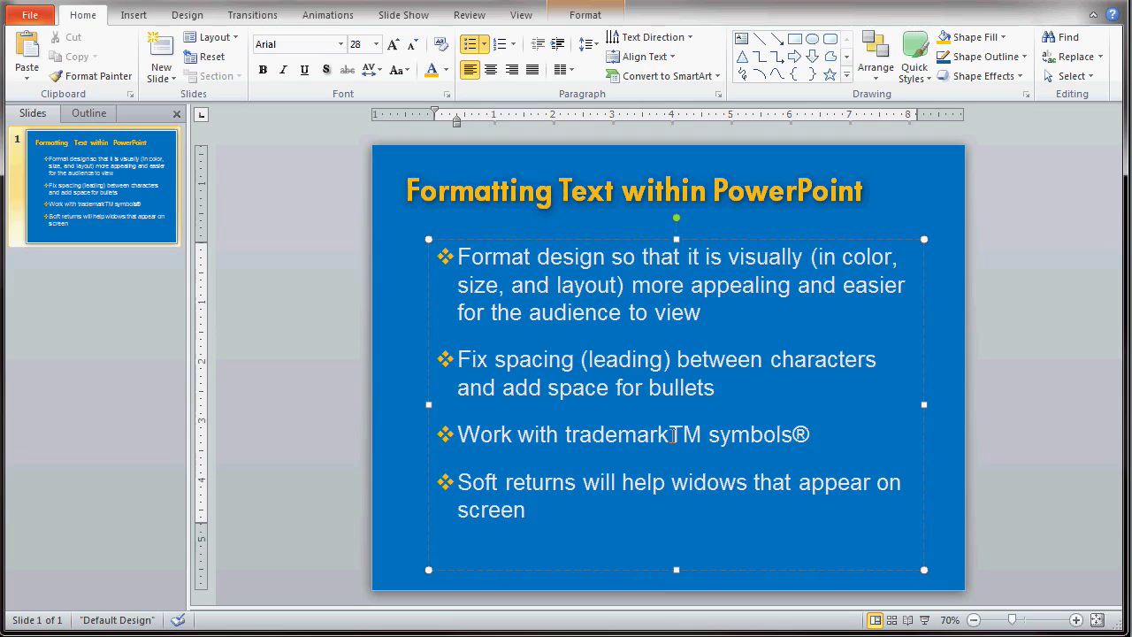
drag(669, 435, 698, 436)
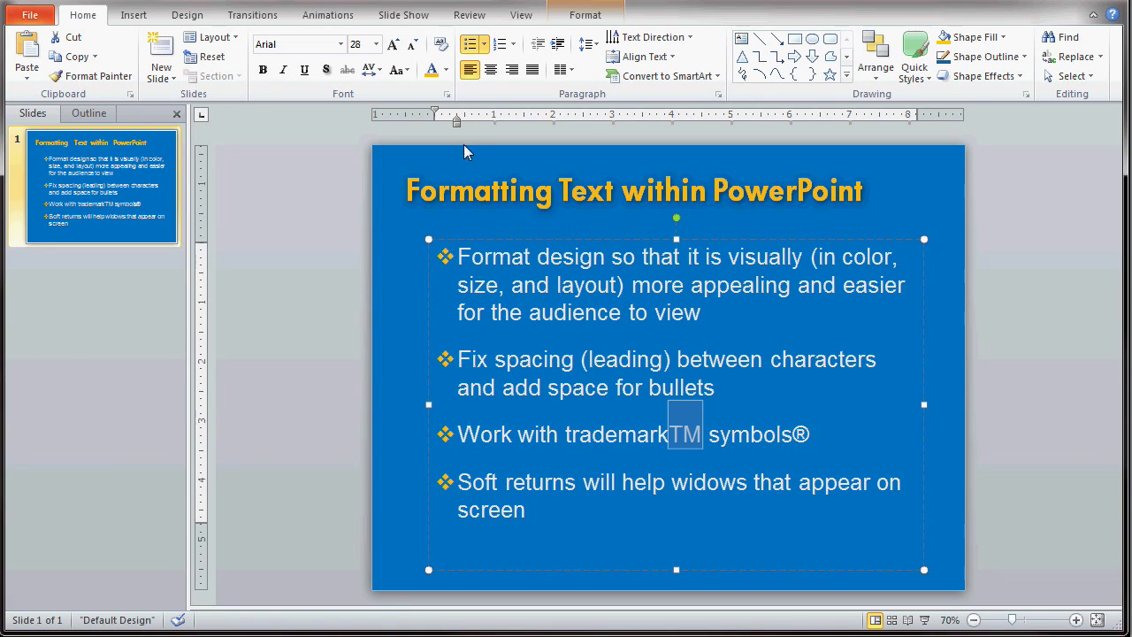
Step: Apply Superscript at a 30% offset to the selected TM in the Font dialog
click(448, 96)
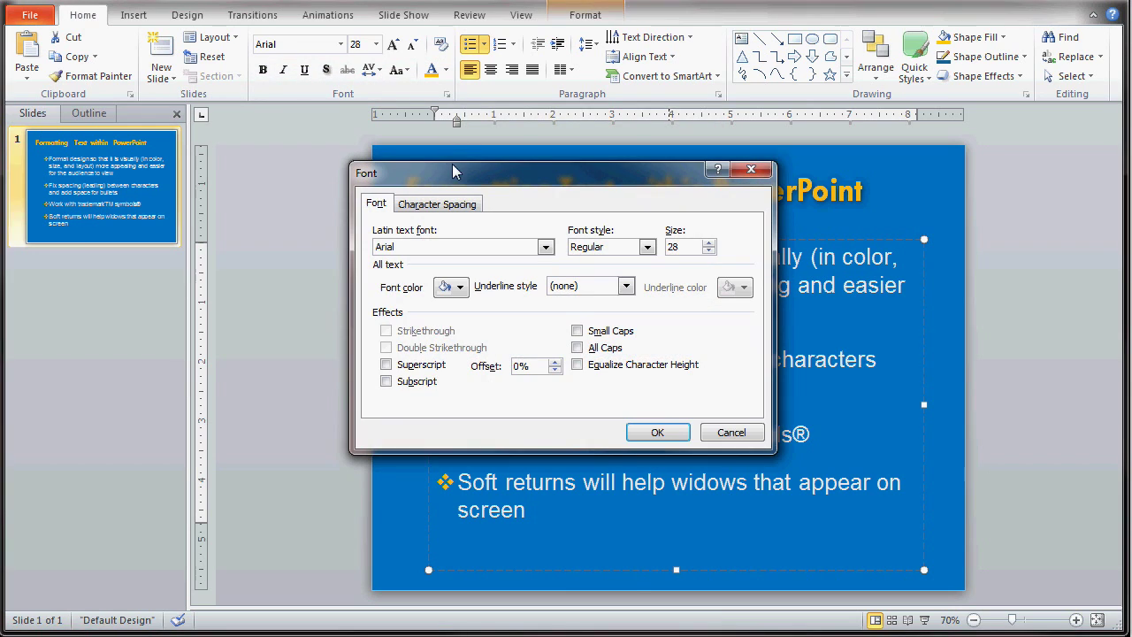
drag(421, 183, 740, 70)
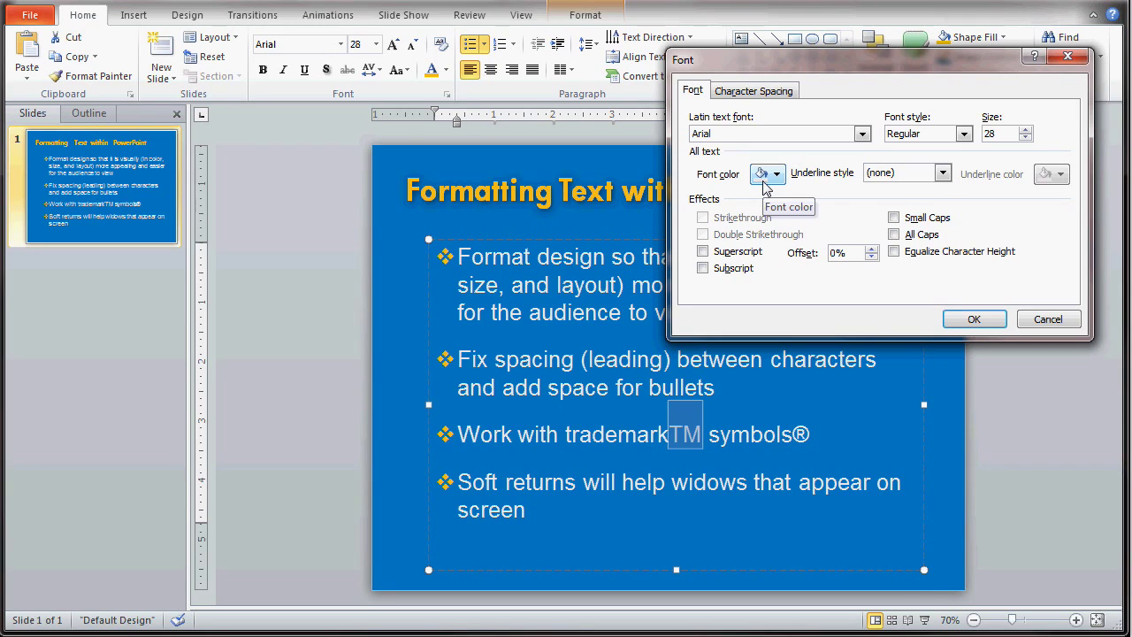
click(703, 252)
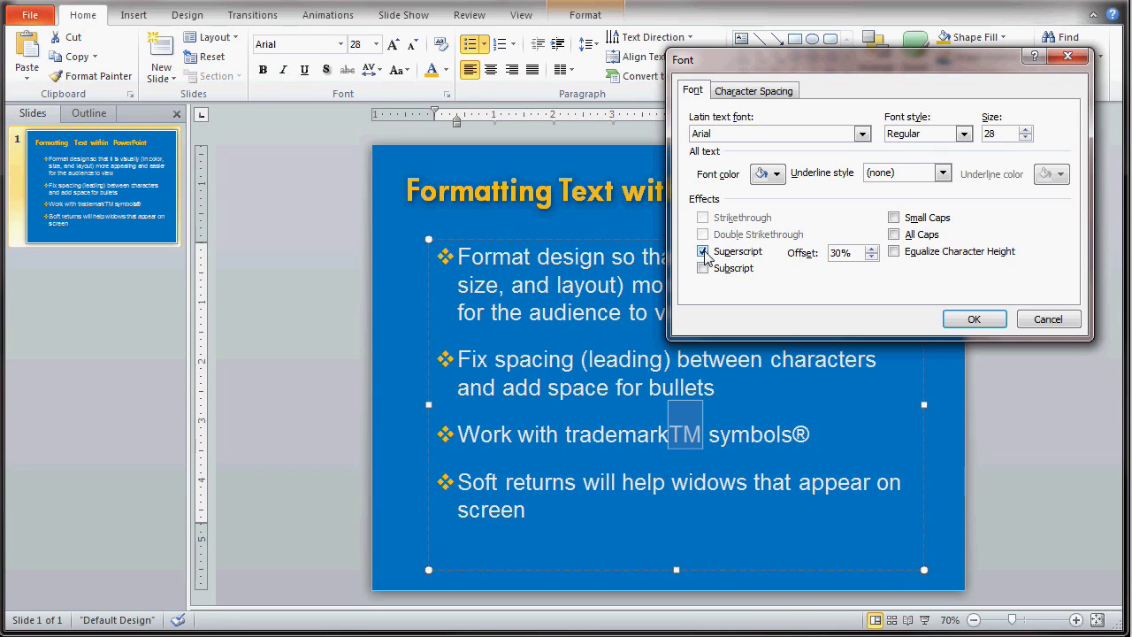
click(976, 322)
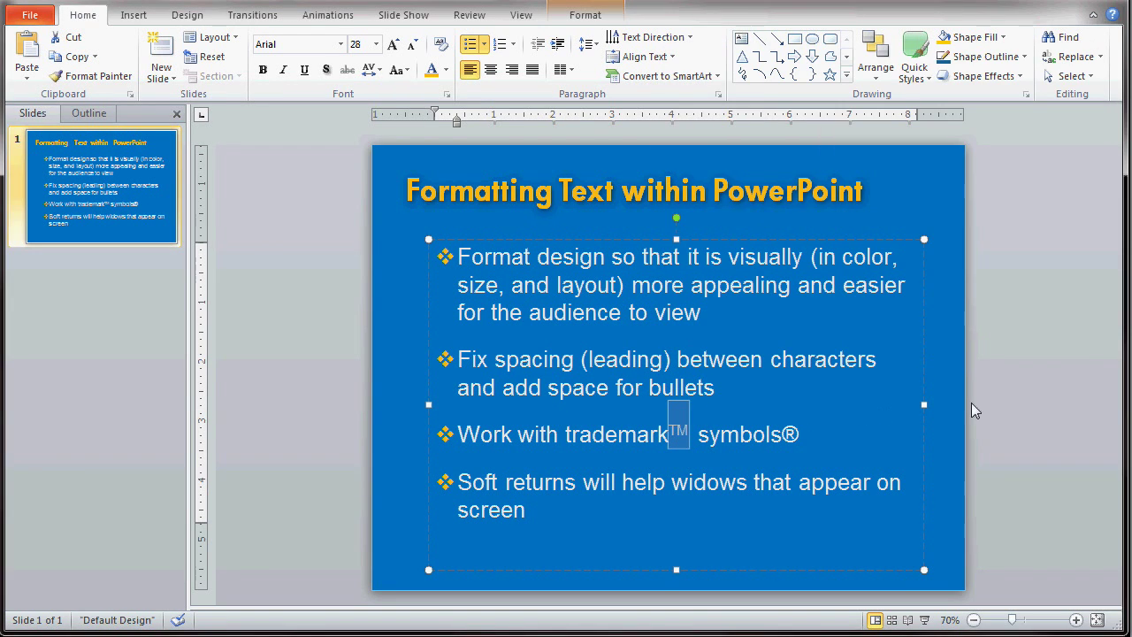
click(952, 409)
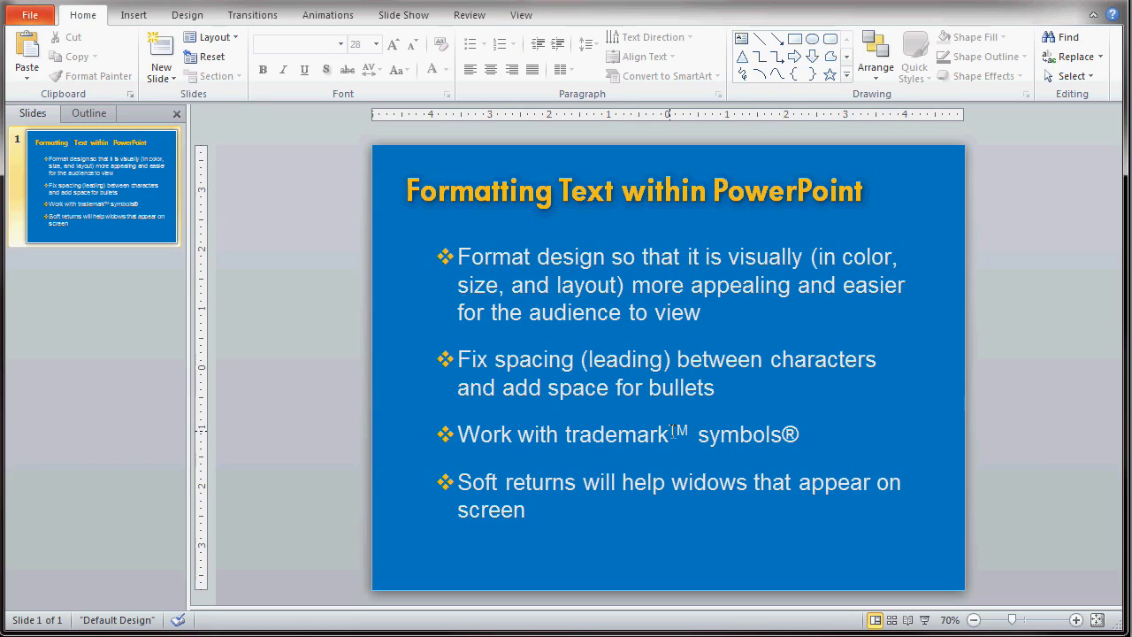